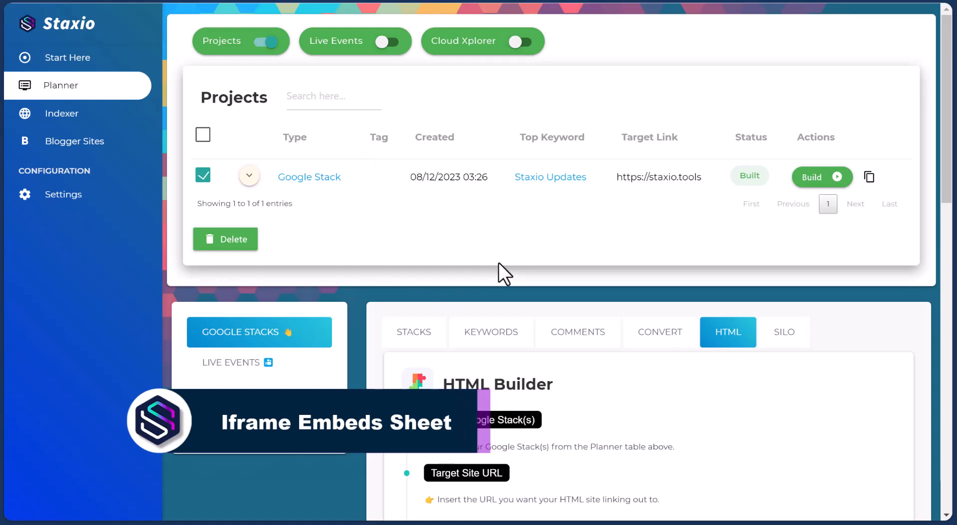
Select the Staxio Updates Google Stack project and open the HTML Builder for Google Stacks
{"action": "left_click", "coordinate": [203, 176]}
{"action": "left_click", "coordinate": [403, 340]}
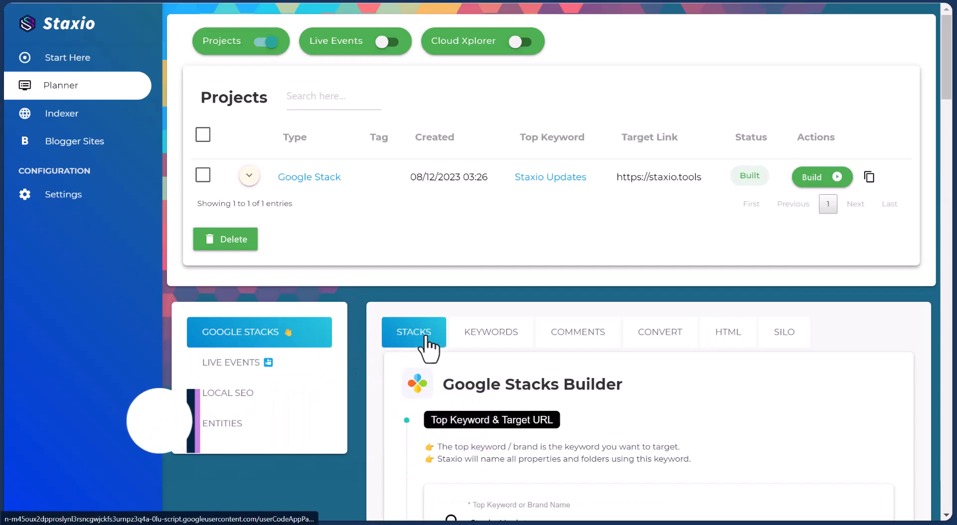
{"action": "left_click", "coordinate": [203, 176]}
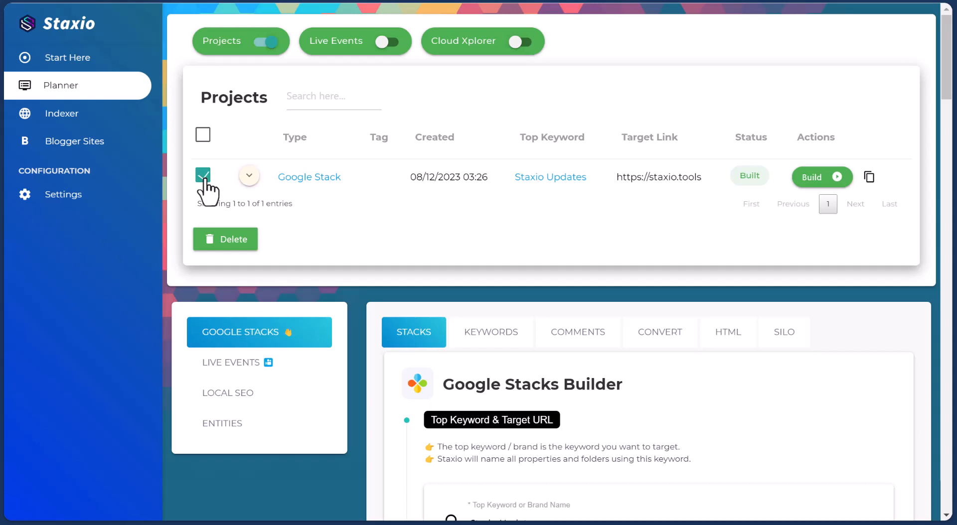
{"action": "left_click", "coordinate": [720, 341]}
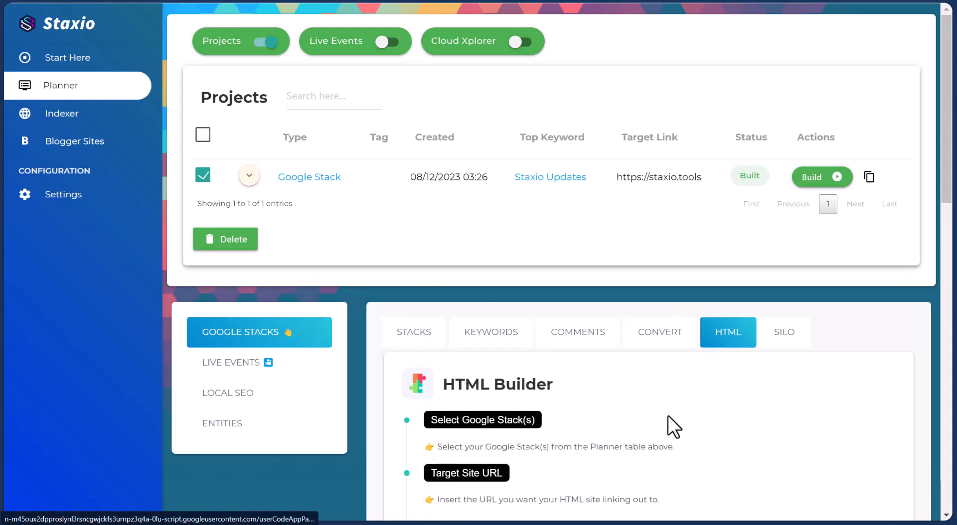
{"action": "scroll", "coordinate": [662, 421], "scroll_direction": "down", "scroll_amount": 3}
{"action": "scroll", "coordinate": [662, 422], "scroll_direction": "up", "scroll_amount": 3}
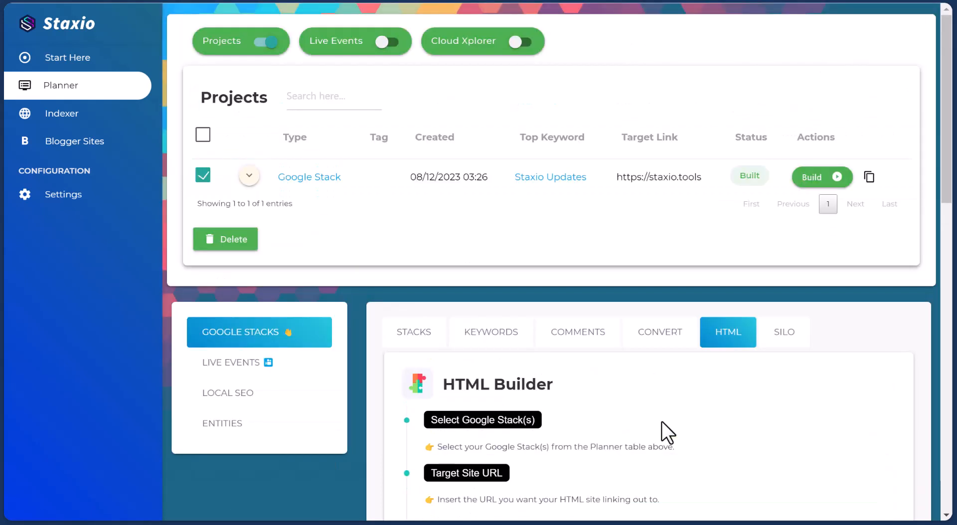
Open the Staxio Updates project's spreadsheet in Google Sheets and examine its Keywords, Content and Calendar Events sheets
{"action": "left_click", "coordinate": [167, 3]}
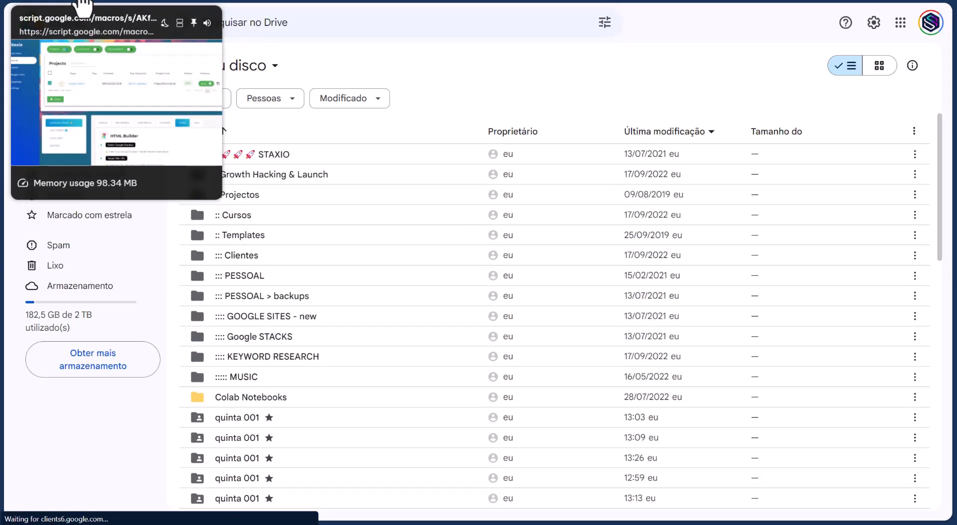
{"action": "left_click", "coordinate": [81, 4]}
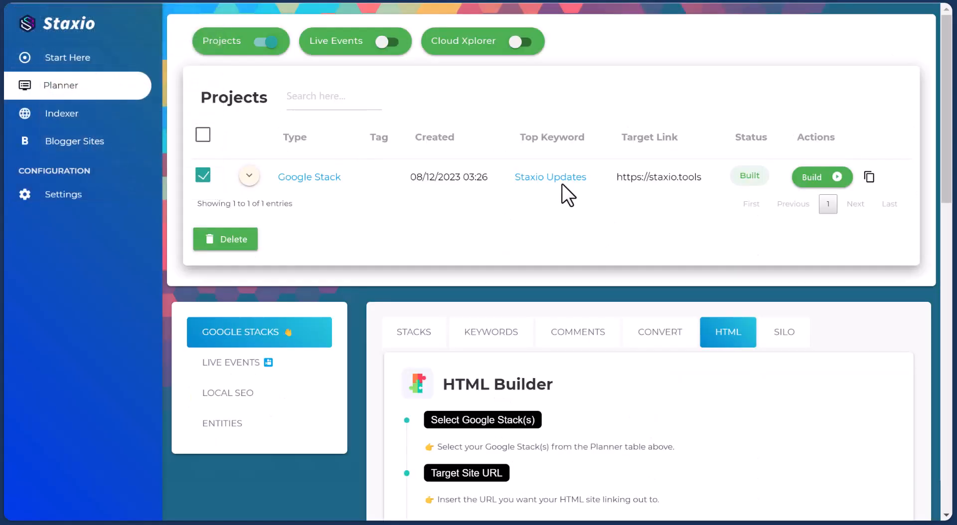
{"action": "left_click", "coordinate": [541, 179]}
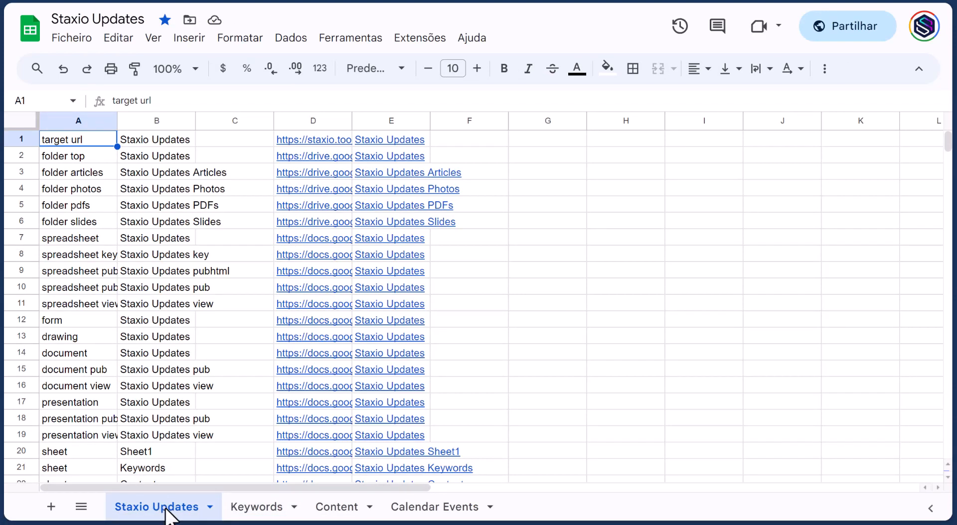
{"action": "left_click", "coordinate": [248, 508]}
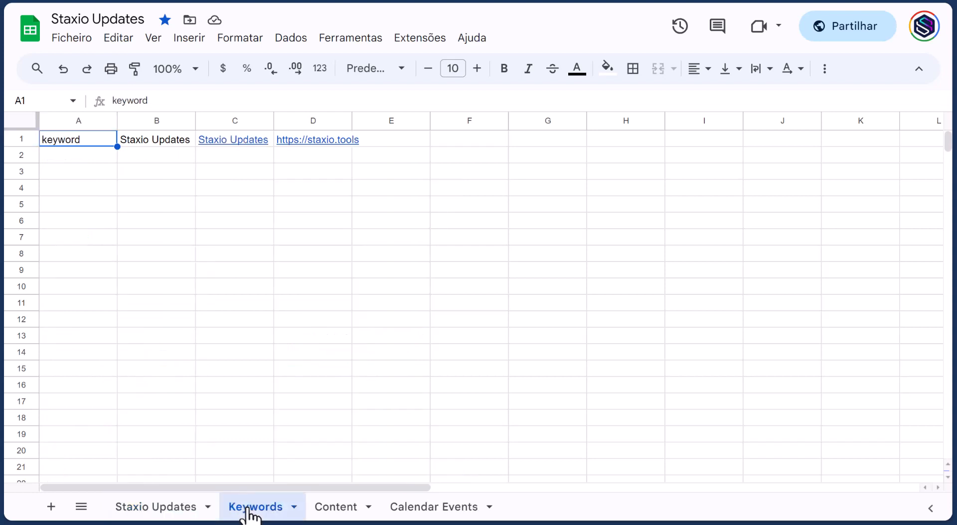
{"action": "left_click", "coordinate": [337, 513]}
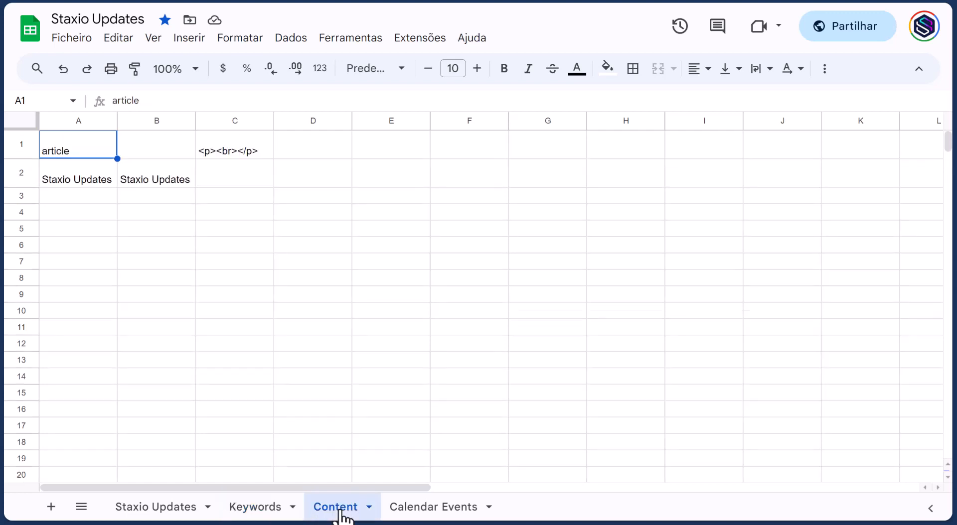
{"action": "left_click", "coordinate": [432, 516]}
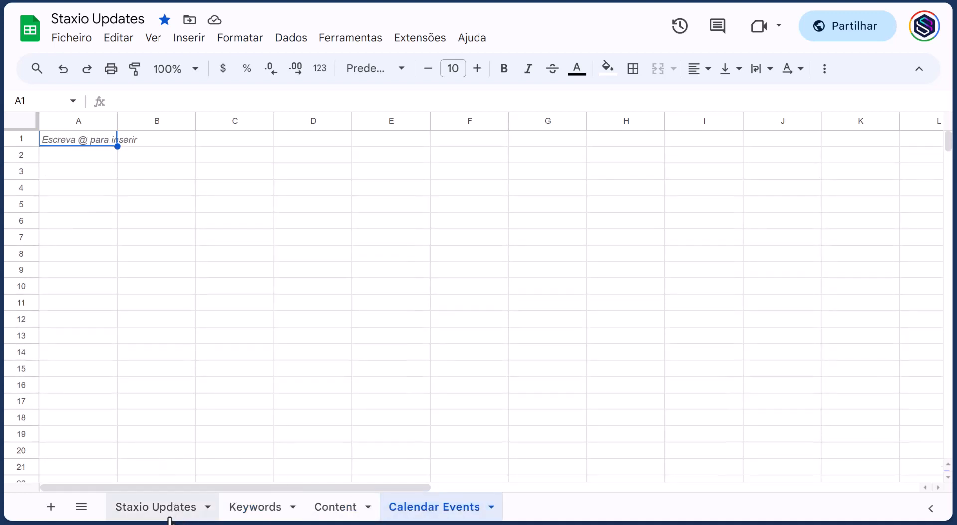
{"action": "left_click", "coordinate": [196, 516]}
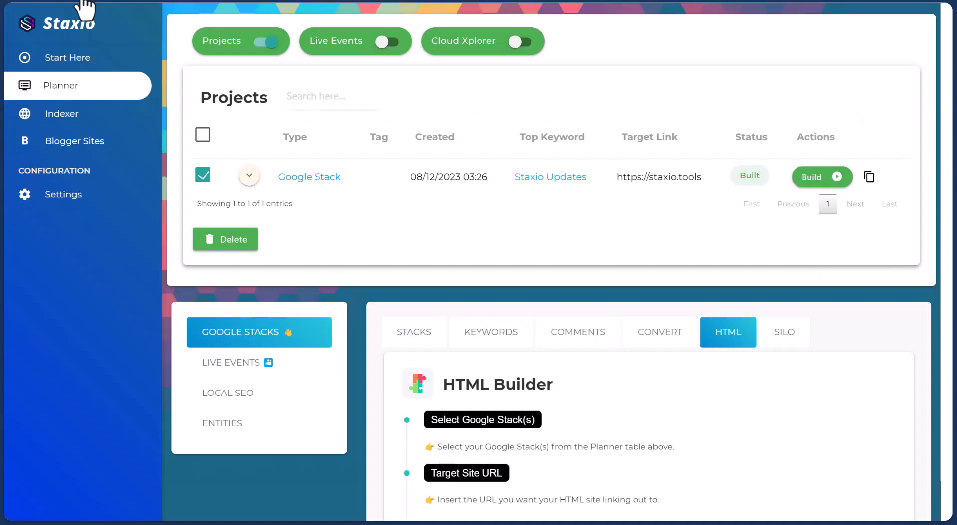
Return to Staxio and build the HTML for the selected Google Stack, leaving the iframe embeds and popup URL empty
{"action": "left_click", "coordinate": [82, 5]}
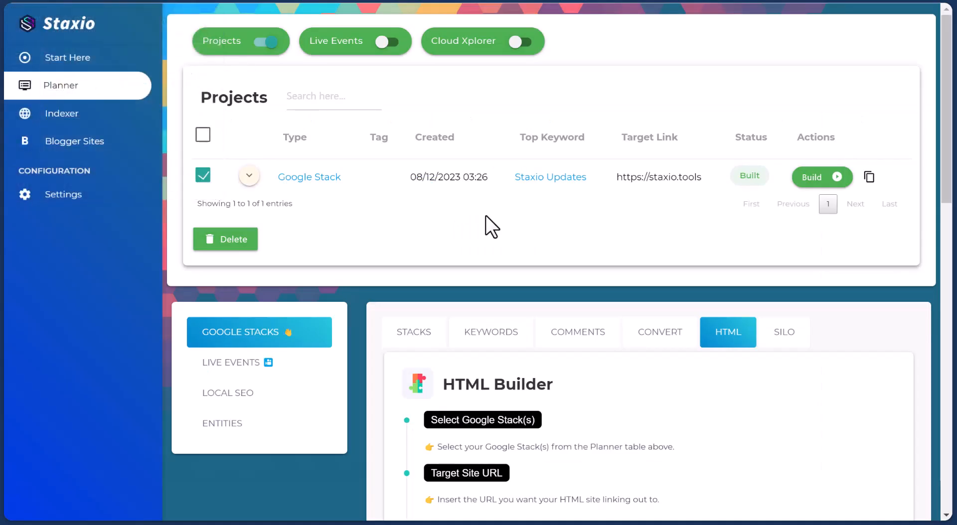
{"action": "scroll", "coordinate": [775, 401], "scroll_direction": "down", "scroll_amount": 6}
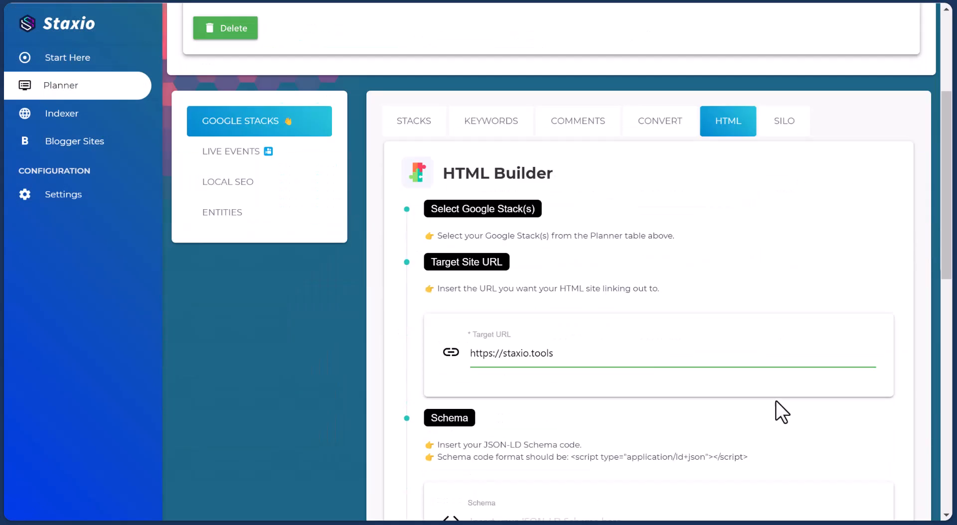
{"action": "scroll", "coordinate": [776, 400], "scroll_direction": "down", "scroll_amount": 7}
{"action": "scroll", "coordinate": [776, 401], "scroll_direction": "down", "scroll_amount": 2}
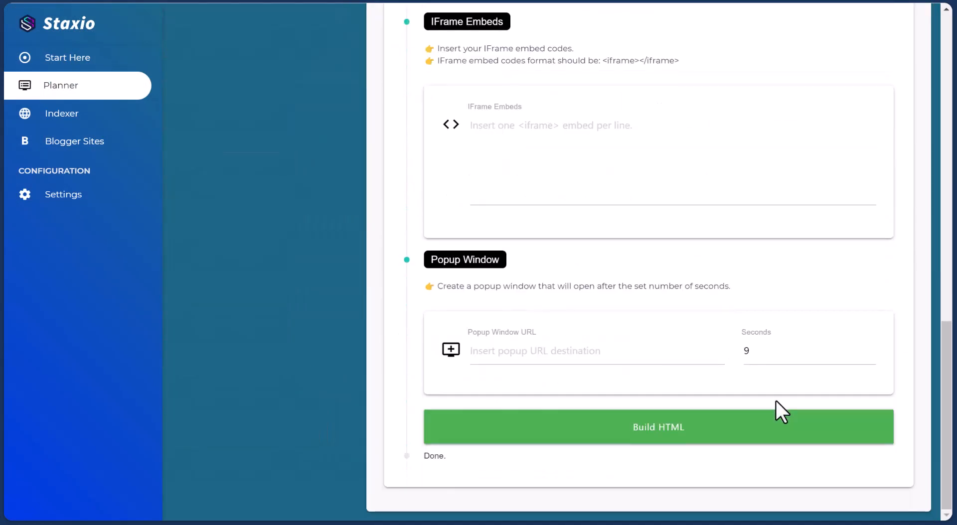
{"action": "left_click", "coordinate": [747, 423]}
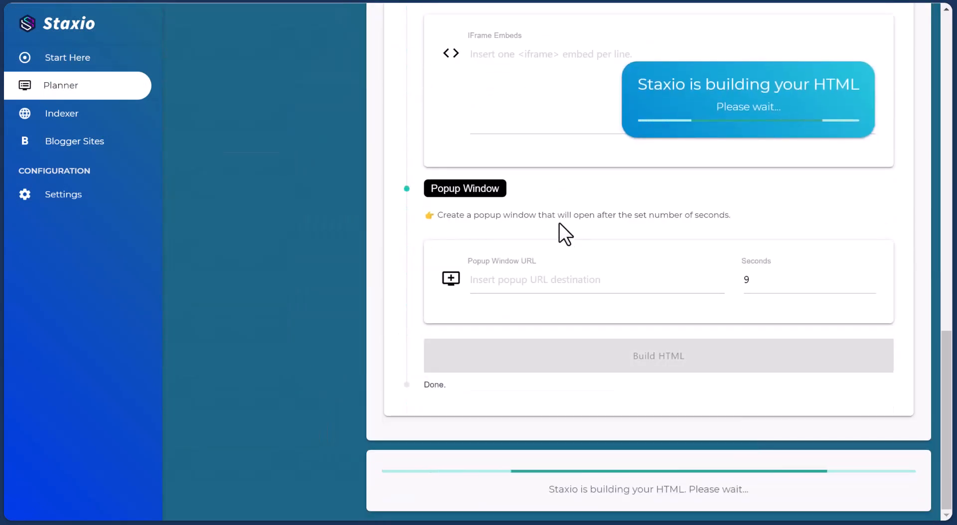
{"action": "scroll", "coordinate": [559, 223], "scroll_direction": "up", "scroll_amount": 17}
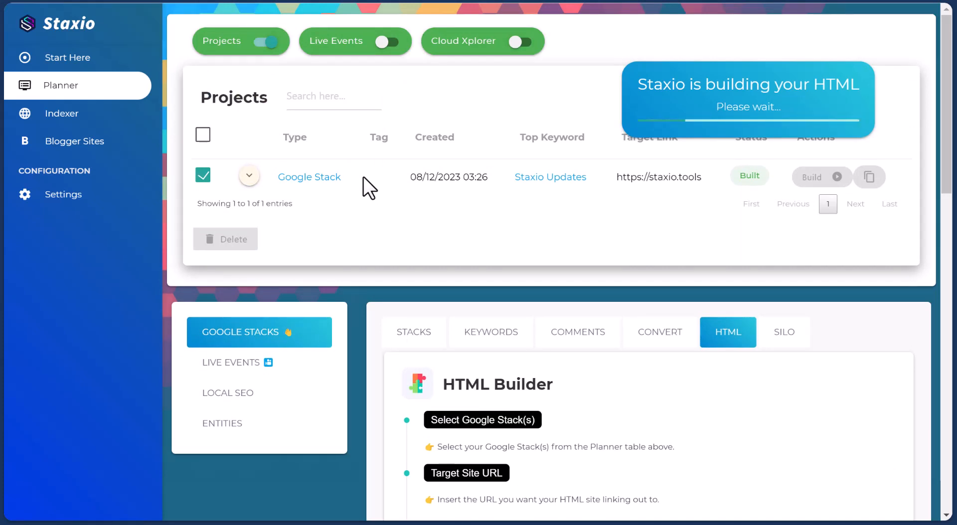
{"action": "scroll", "coordinate": [714, 361], "scroll_direction": "down", "scroll_amount": 8}
{"action": "scroll", "coordinate": [713, 361], "scroll_direction": "up", "scroll_amount": 7}
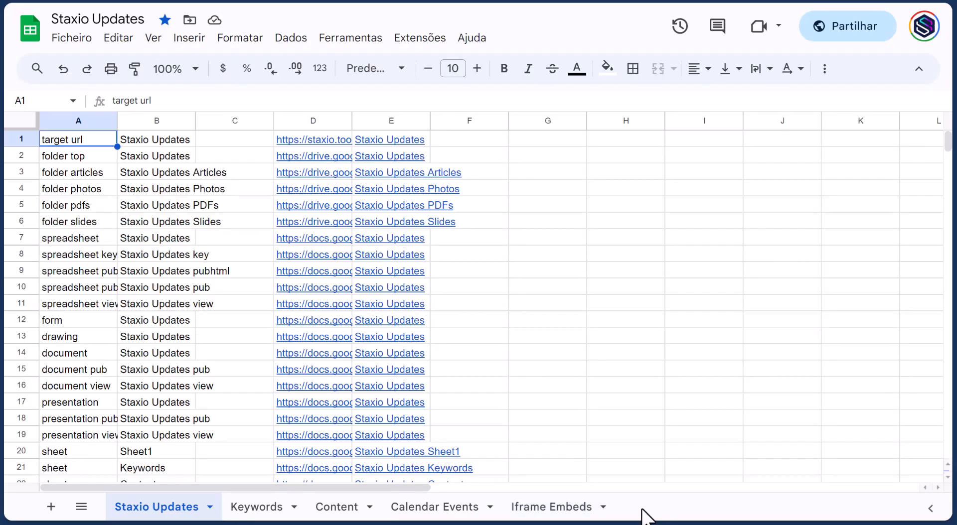
In the project's Google Sheets file, examine the Iframe Embeds sheet, highlighting the embed codes in B1:B8
{"action": "left_click", "coordinate": [554, 514]}
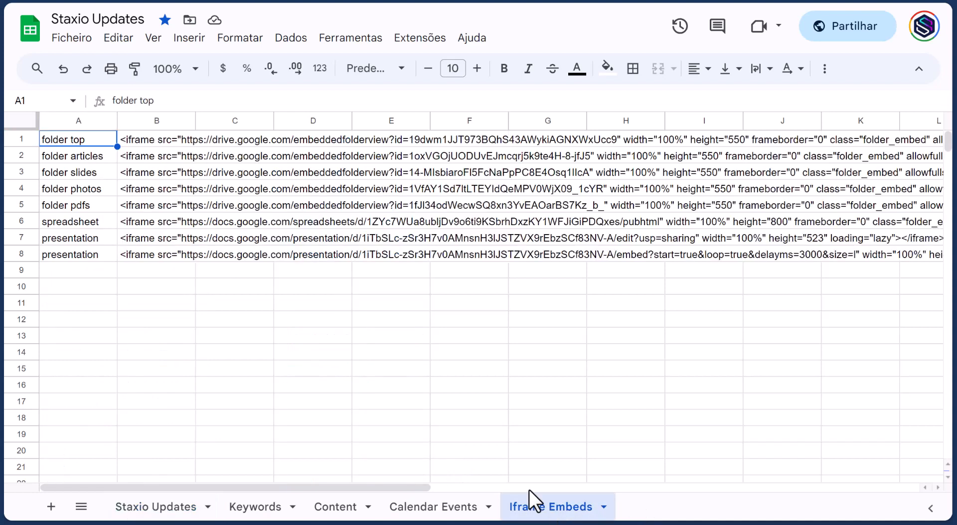
{"action": "left_click", "coordinate": [144, 139]}
{"action": "key", "text": "shift+Down"}
{"action": "key", "text": "shift+Down"}
{"action": "key", "text": "shift+Down"}
{"action": "key", "text": "shift+Down"}
{"action": "key", "text": "shift+Down"}
{"action": "key", "text": "shift+Down"}
{"action": "key", "text": "shift+Down"}
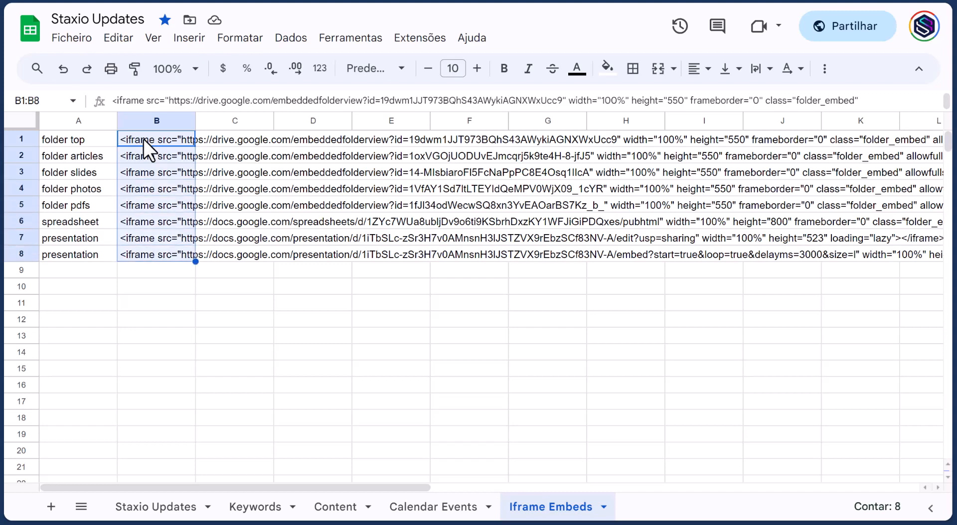
{"action": "left_click", "coordinate": [92, 142]}
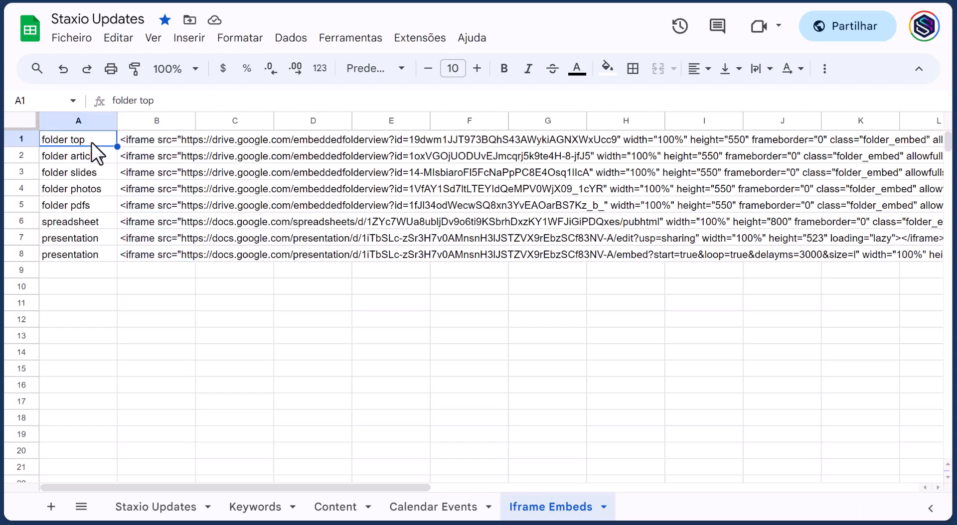
Return to Staxio, open the Local SEO Maps Builder and paste the Tesouros da Índia place link as the Google Maps URL
{"action": "left_click", "coordinate": [80, 3]}
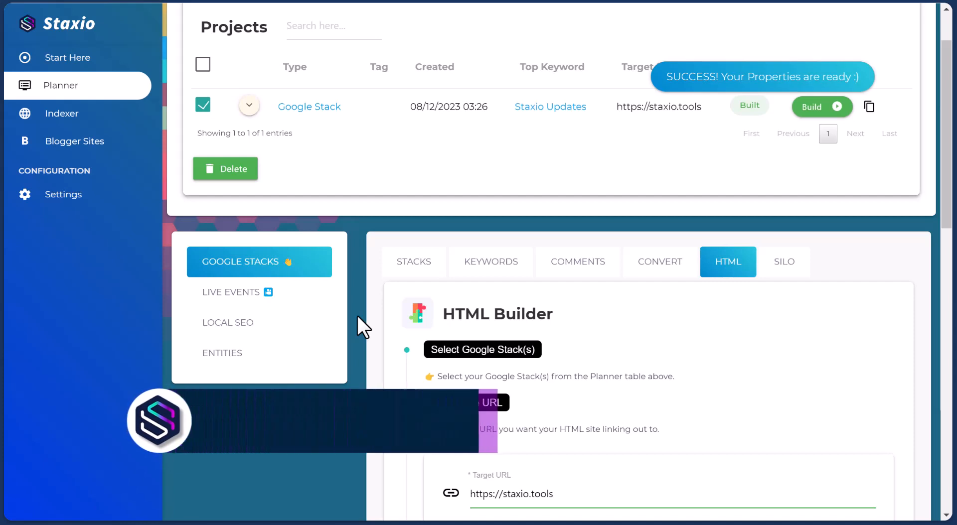
{"action": "left_click", "coordinate": [266, 328]}
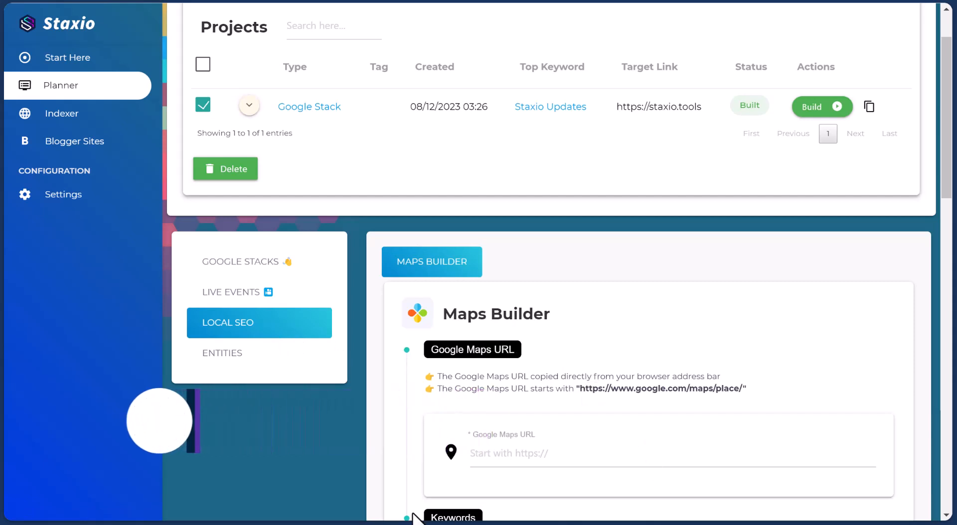
{"action": "mouse_move", "coordinate": [333, 524]}
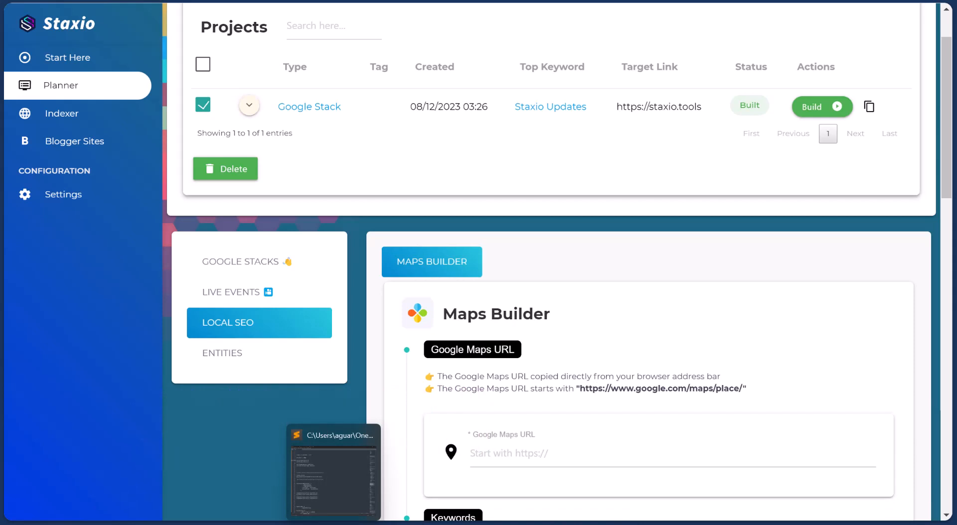
{"action": "left_click", "coordinate": [556, 456]}
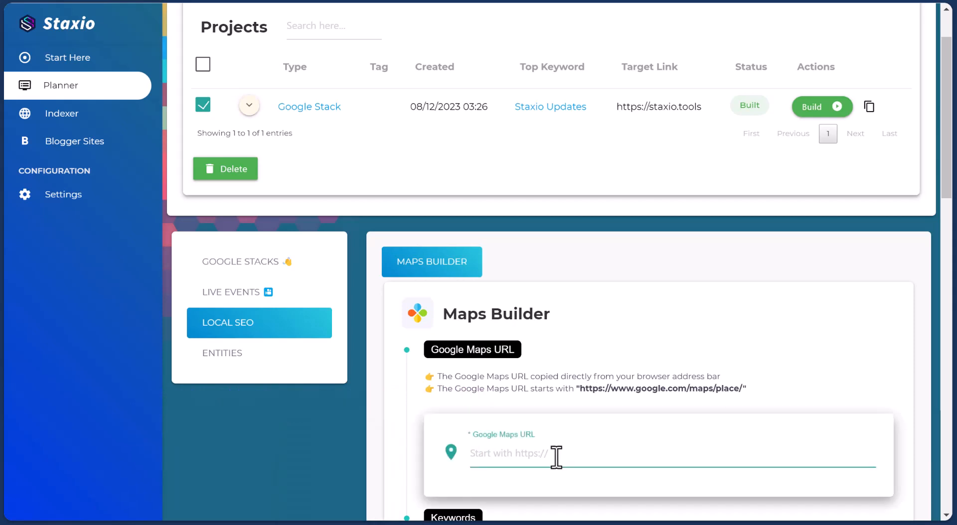
{"action": "key", "text": "ctrl+v"}
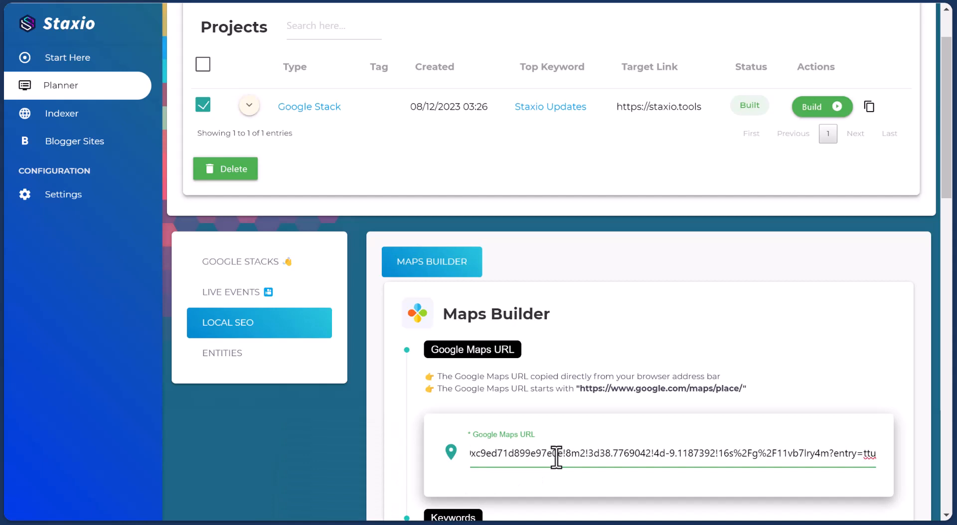
Replace the existing Maps Builder keywords with "indian restaurant"
{"action": "scroll", "coordinate": [670, 445], "scroll_direction": "down", "scroll_amount": 3}
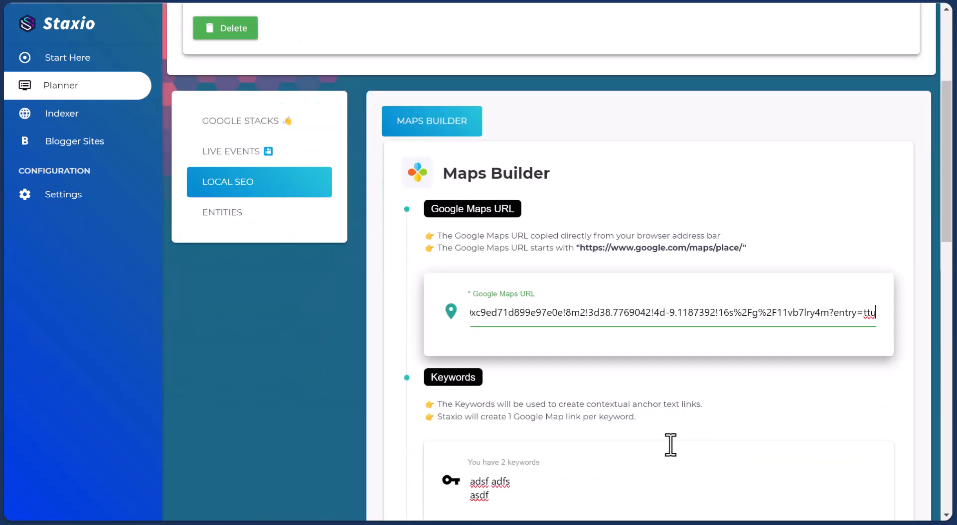
{"action": "scroll", "coordinate": [670, 445], "scroll_direction": "down", "scroll_amount": 6}
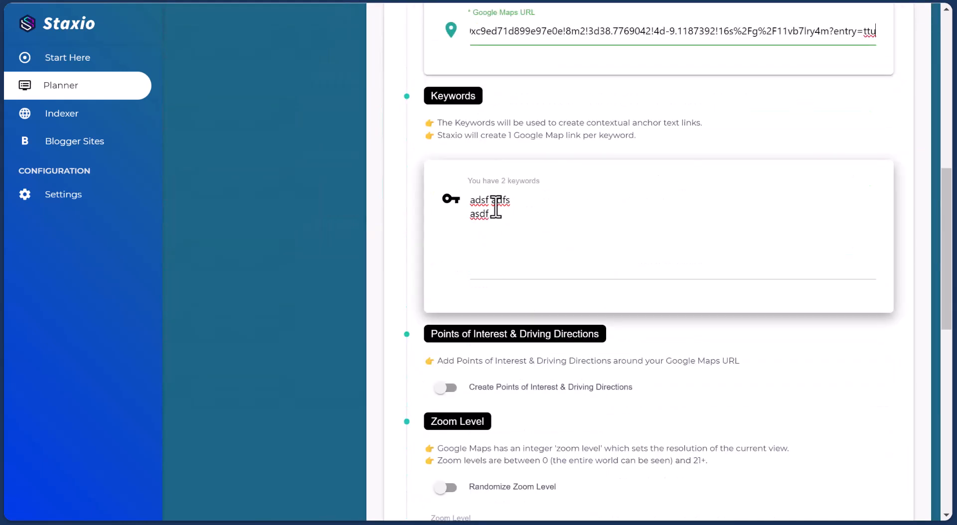
{"action": "left_click_drag", "start_coordinate": [496, 207], "coordinate": [424, 189]}
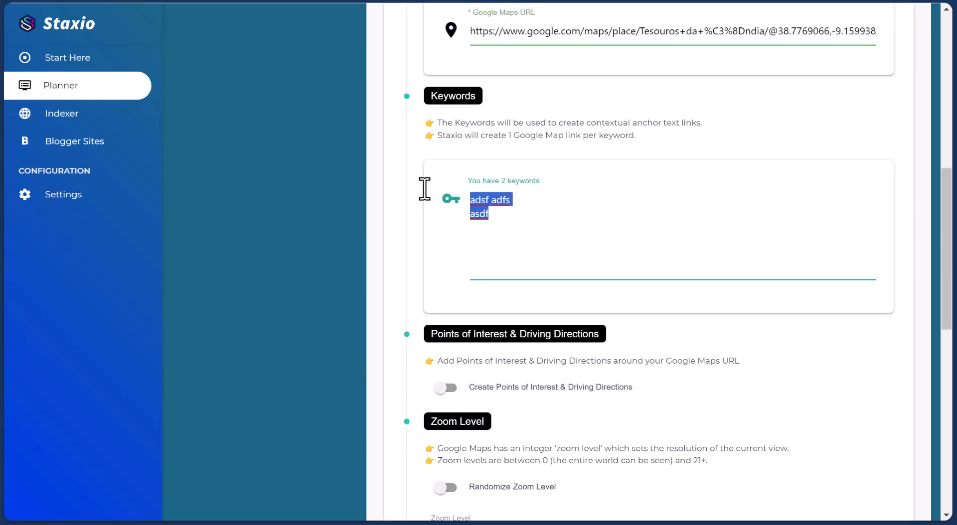
{"action": "key", "text": "BackSpace"}
{"action": "type", "text": "res"}
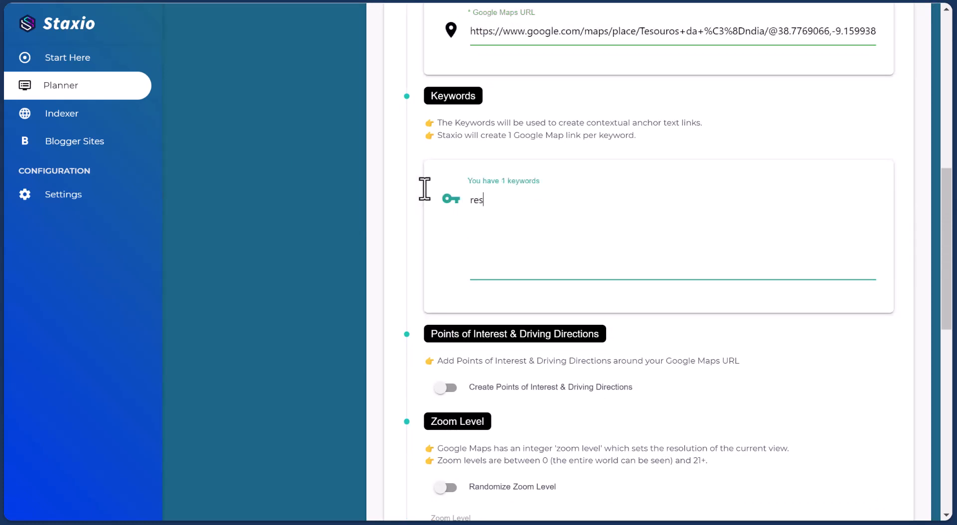
{"action": "type", "text": "taurant"}
{"action": "type", "text": "india"}
{"action": "type", "text": "n"}
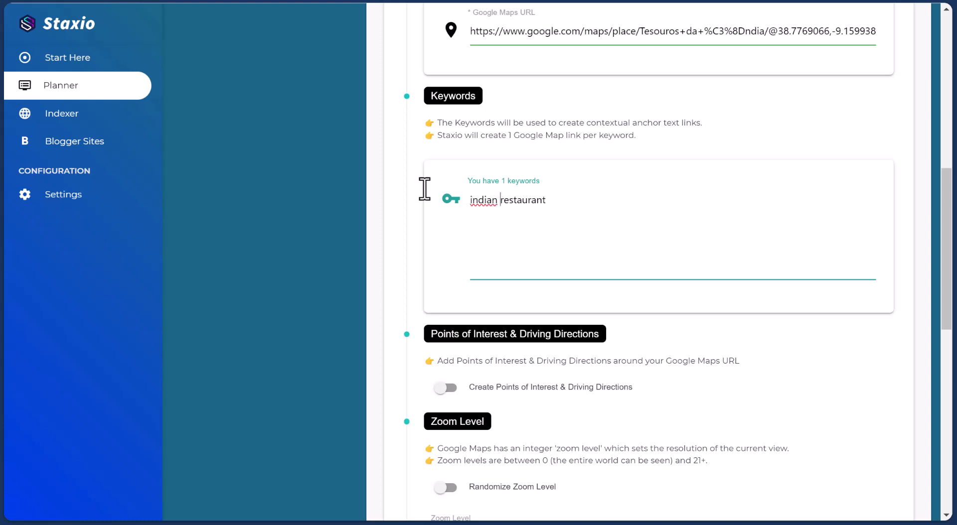
Turn on Create Points of Interest & Driving Directions and enable the MyMap KML file
{"action": "scroll", "coordinate": [579, 271], "scroll_direction": "down", "scroll_amount": 4}
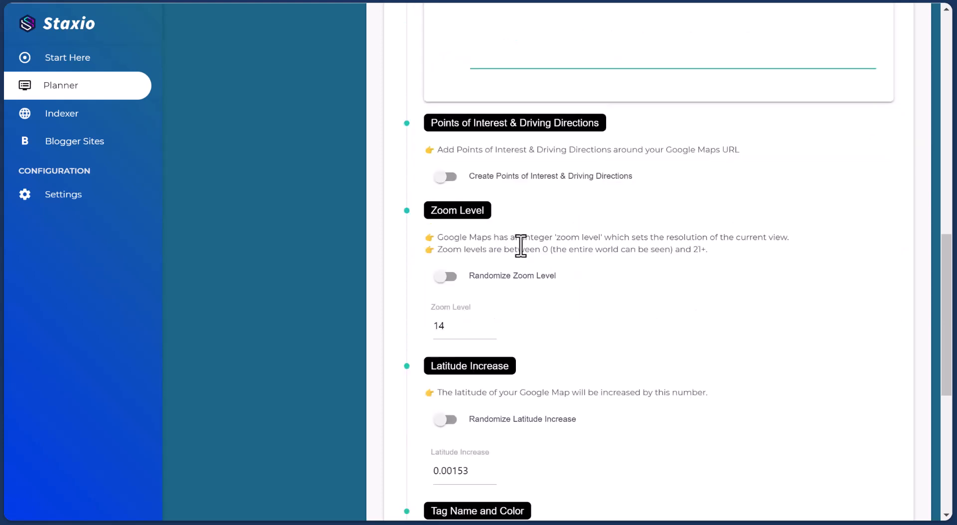
{"action": "left_click", "coordinate": [446, 179]}
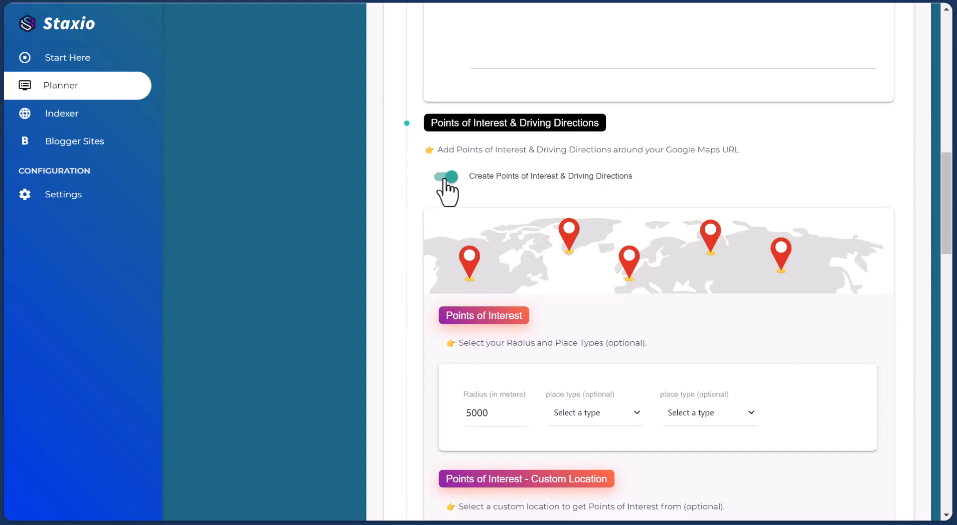
{"action": "scroll", "coordinate": [447, 190], "scroll_direction": "down", "scroll_amount": 3}
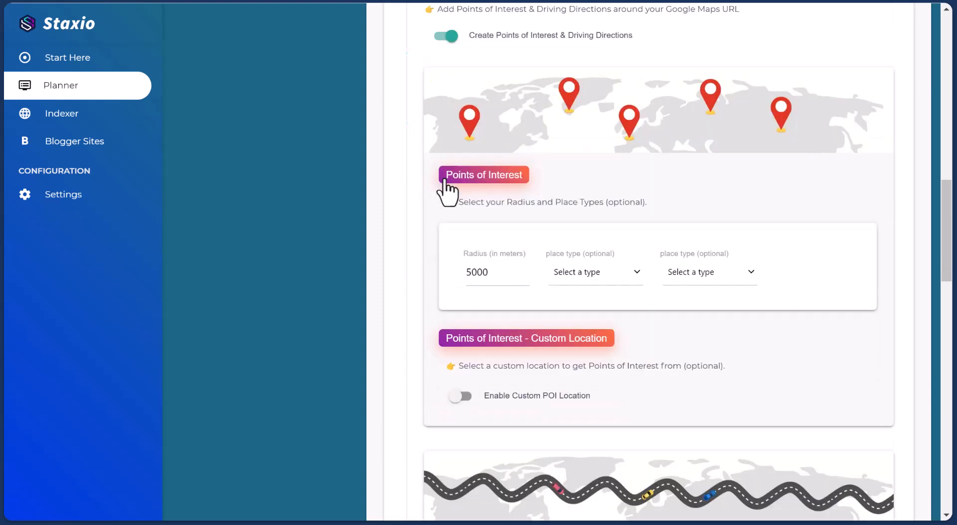
{"action": "scroll", "coordinate": [484, 379], "scroll_direction": "down", "scroll_amount": 9}
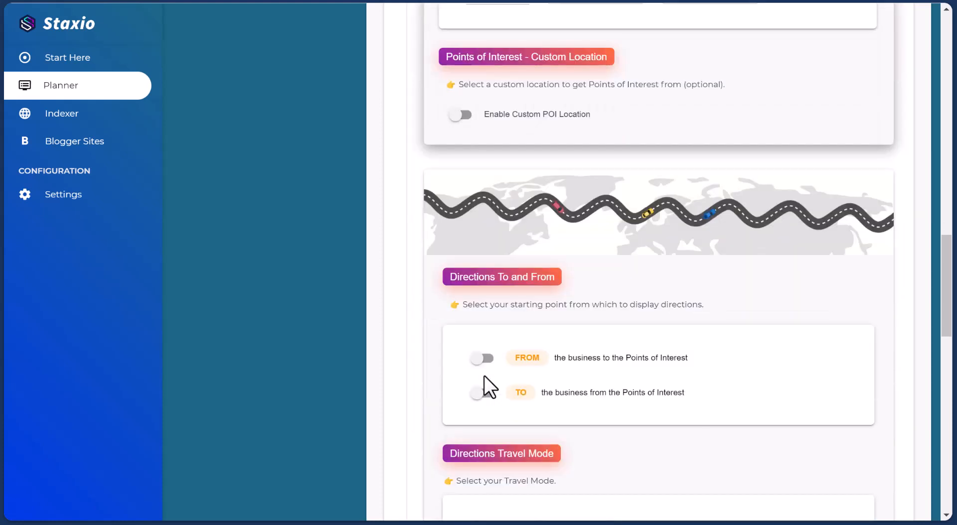
{"action": "scroll", "coordinate": [483, 376], "scroll_direction": "down", "scroll_amount": 3}
{"action": "left_click", "coordinate": [468, 391]}
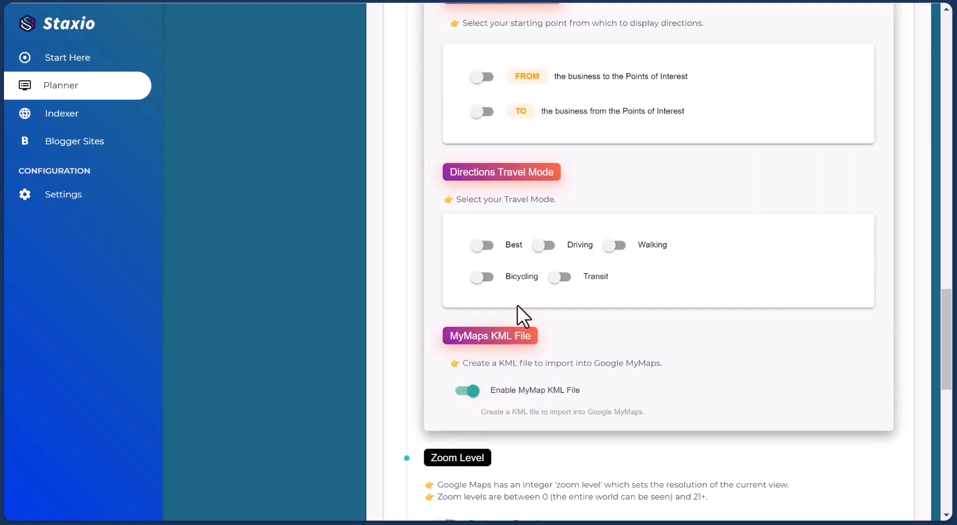
Set the directions to run FROM the business to the Points of Interest, using the Best travel mode
{"action": "scroll", "coordinate": [433, 235], "scroll_direction": "up", "scroll_amount": 3}
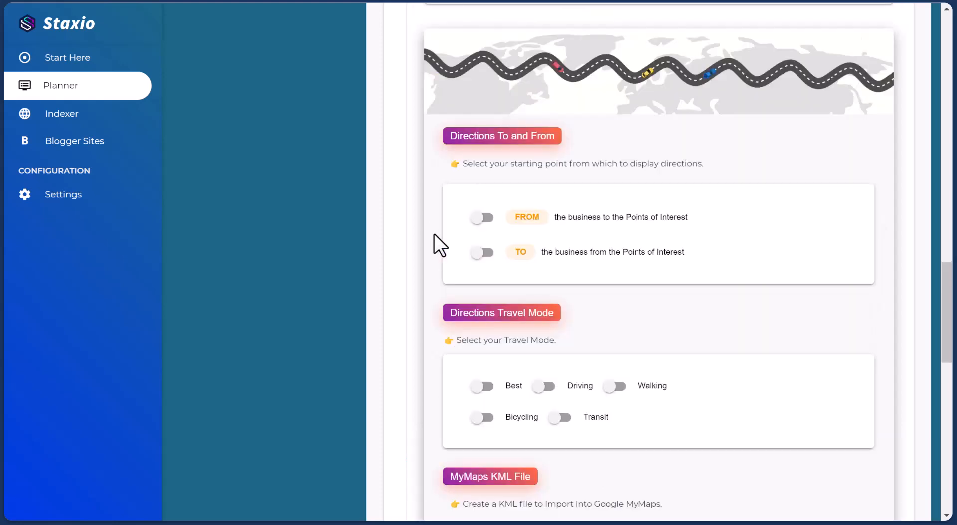
{"action": "scroll", "coordinate": [434, 234], "scroll_direction": "up", "scroll_amount": 9}
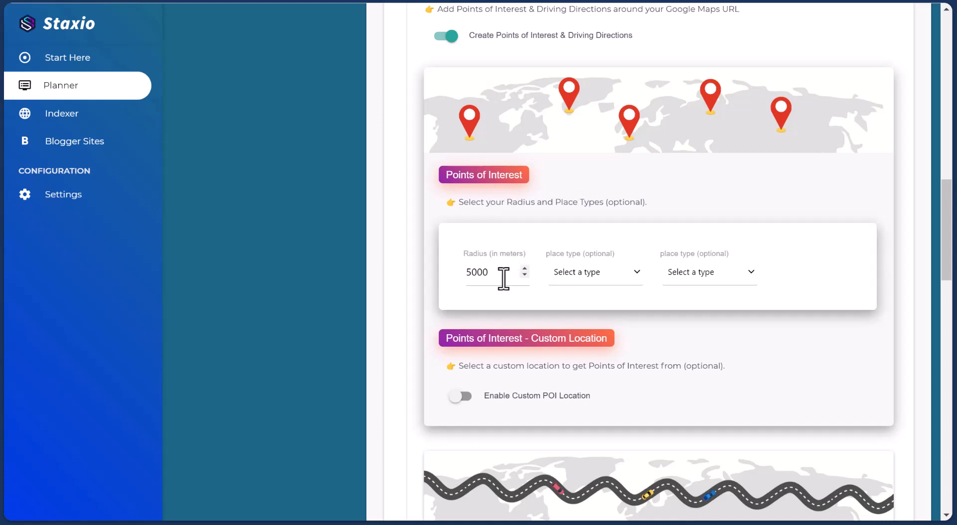
{"action": "scroll", "coordinate": [504, 279], "scroll_direction": "down", "scroll_amount": 10}
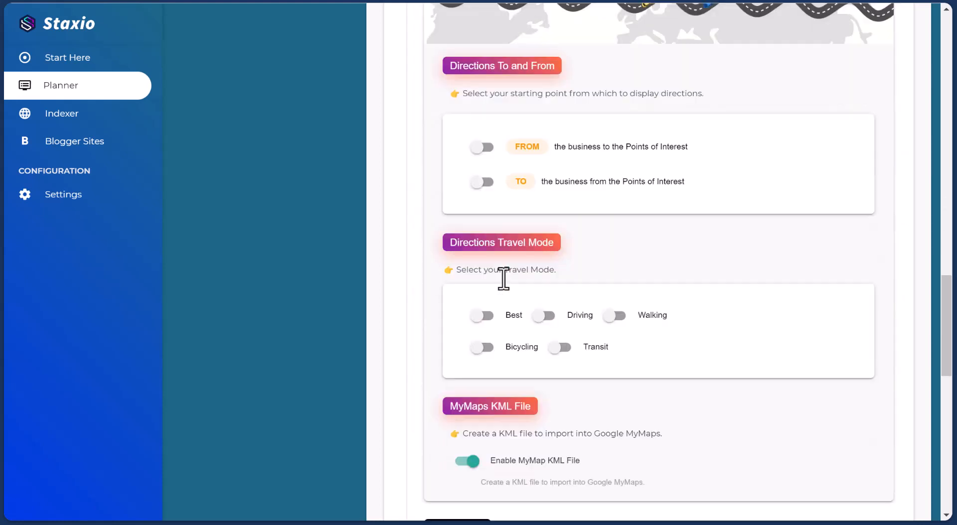
{"action": "left_click", "coordinate": [481, 147]}
{"action": "left_click", "coordinate": [482, 316]}
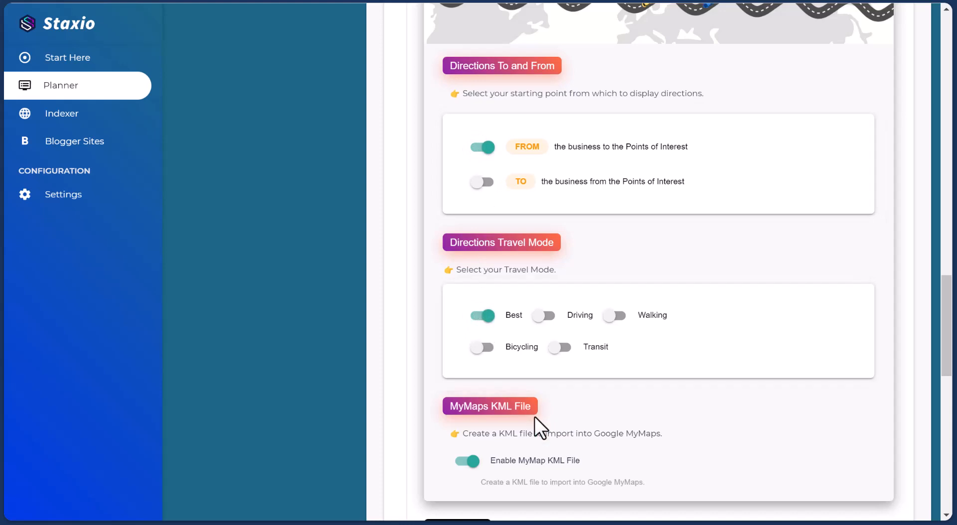
Deselect the Google Stack project in the Projects table and build the maps with the configured Maps Builder settings
{"action": "scroll", "coordinate": [505, 464], "scroll_direction": "down", "scroll_amount": 11}
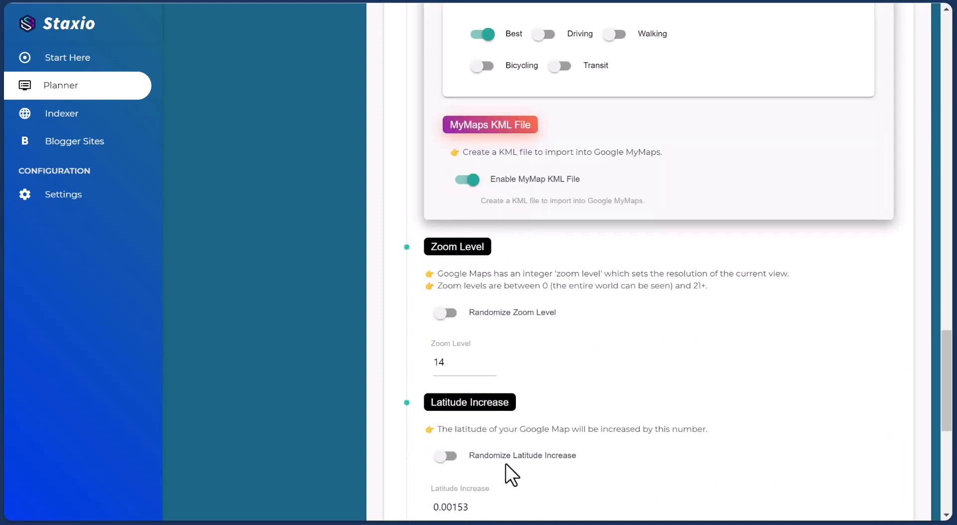
{"action": "scroll", "coordinate": [505, 464], "scroll_direction": "down", "scroll_amount": 3}
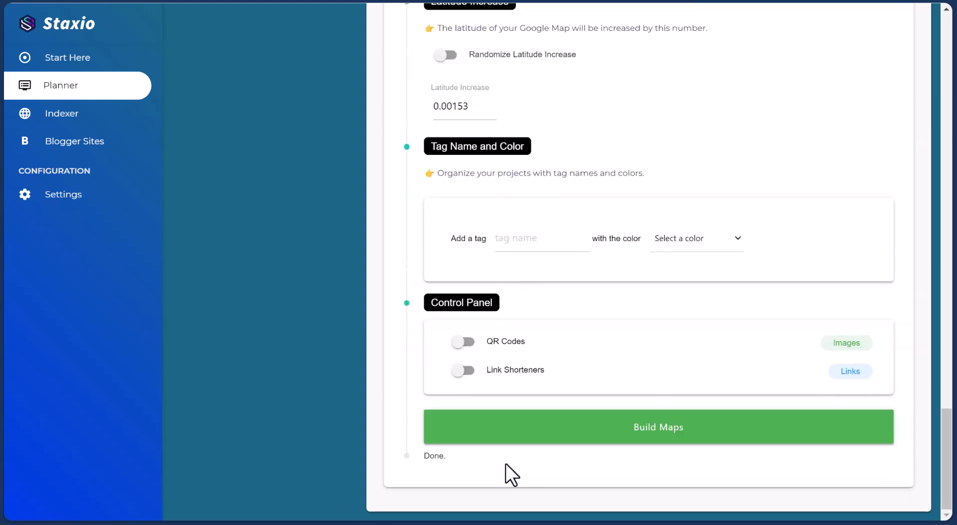
{"action": "left_click", "coordinate": [551, 438]}
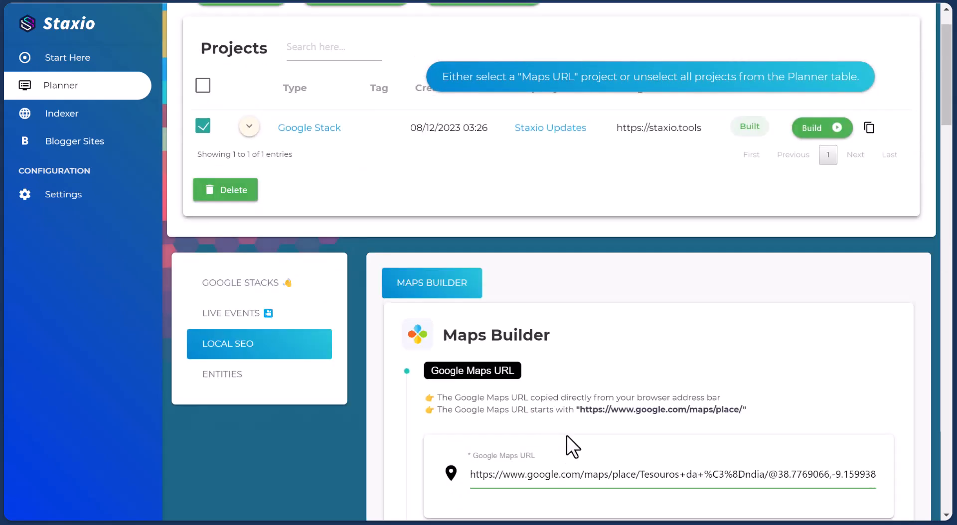
{"action": "left_click", "coordinate": [203, 126]}
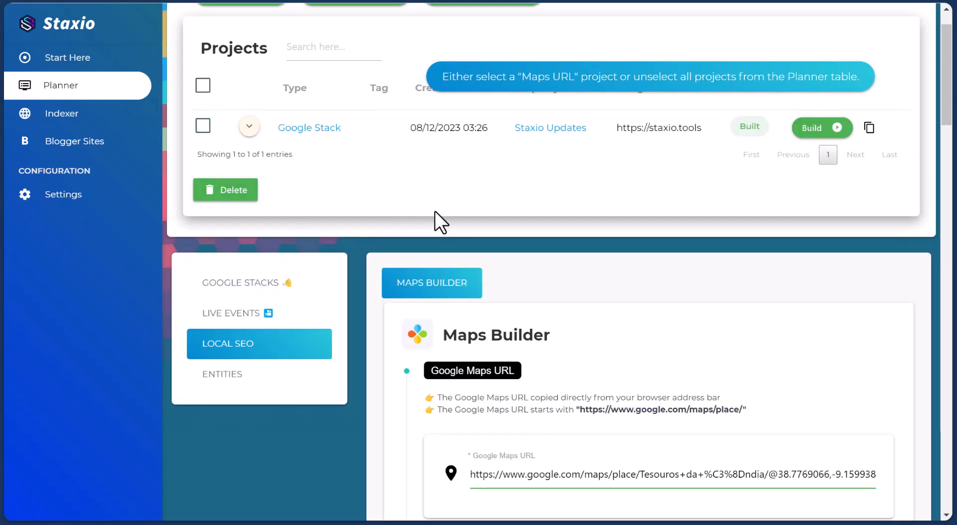
{"action": "scroll", "coordinate": [489, 201], "scroll_direction": "down", "scroll_amount": 15}
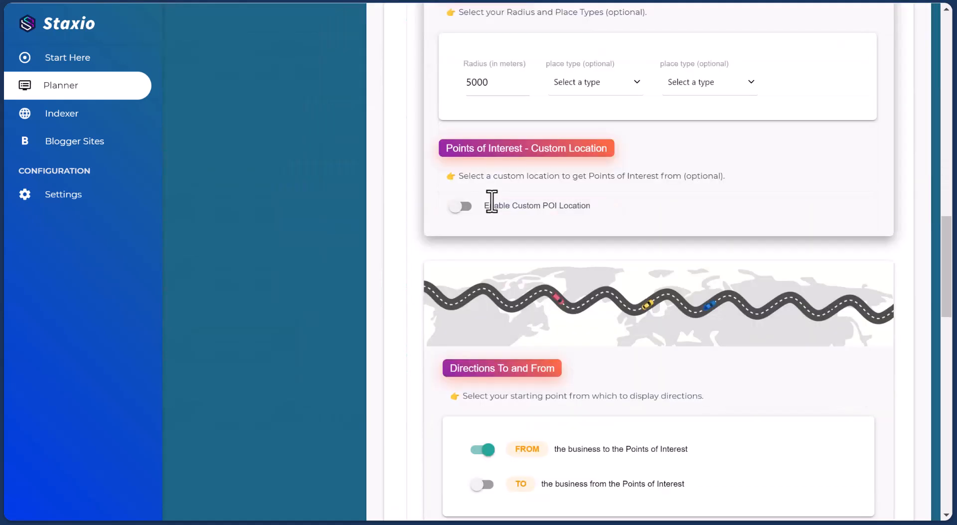
{"action": "scroll", "coordinate": [490, 201], "scroll_direction": "down", "scroll_amount": 20}
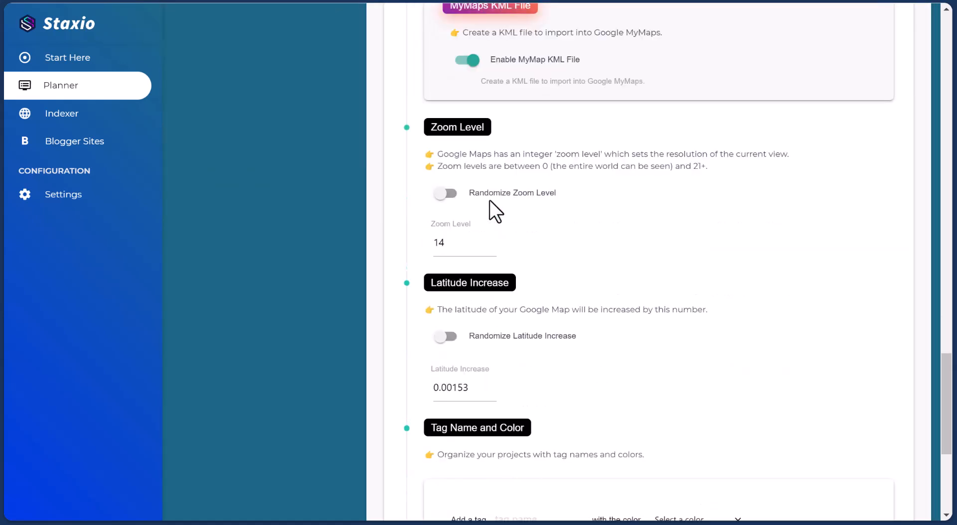
{"action": "left_click", "coordinate": [571, 439]}
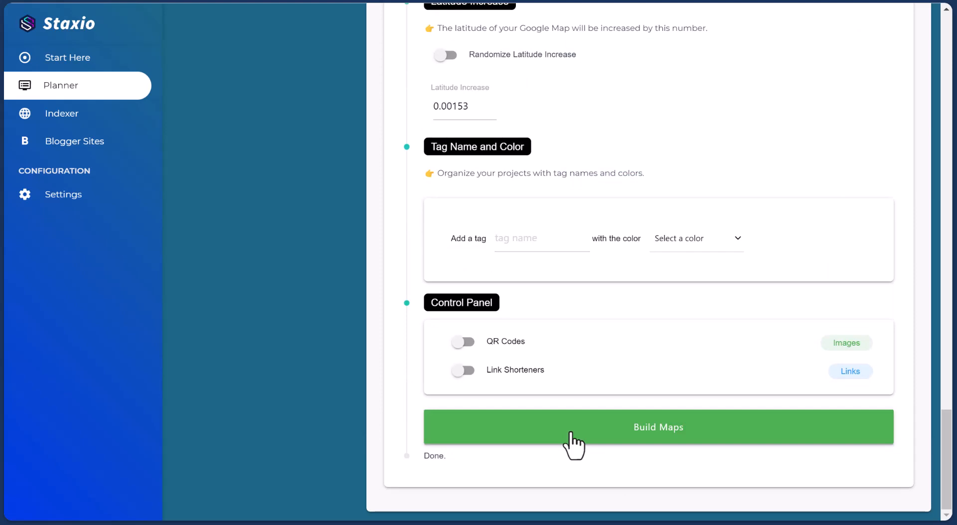
Open the Drive folder of the new Maps URL's project and download the file Tesouros da Índia.kml
{"action": "scroll", "coordinate": [573, 441], "scroll_direction": "up", "scroll_amount": 20}
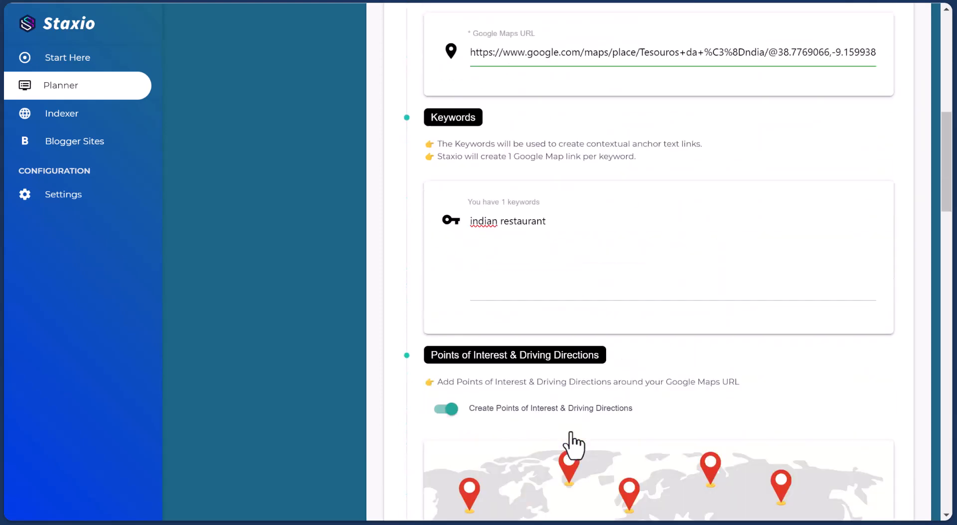
{"action": "scroll", "coordinate": [573, 445], "scroll_direction": "up", "scroll_amount": 10}
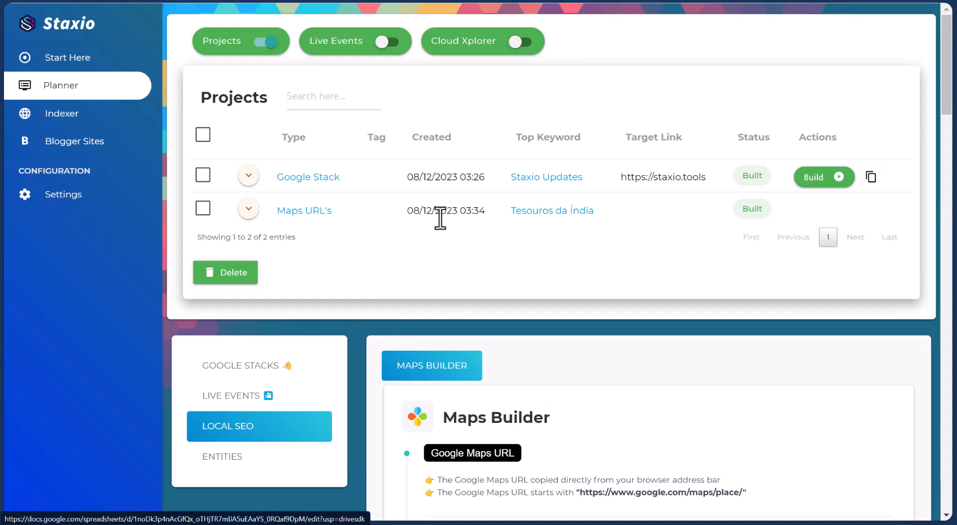
{"action": "left_click", "coordinate": [305, 213]}
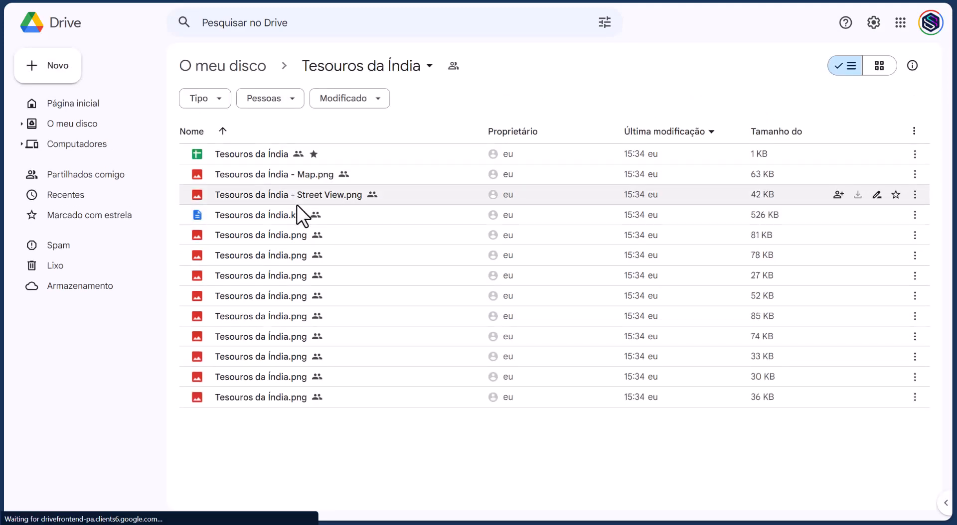
{"action": "left_click", "coordinate": [295, 218]}
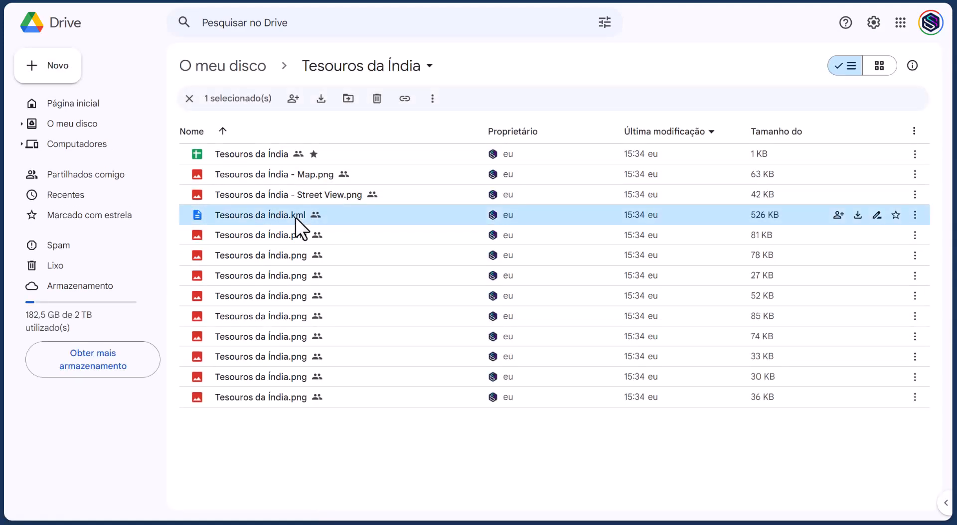
{"action": "left_click", "coordinate": [322, 99]}
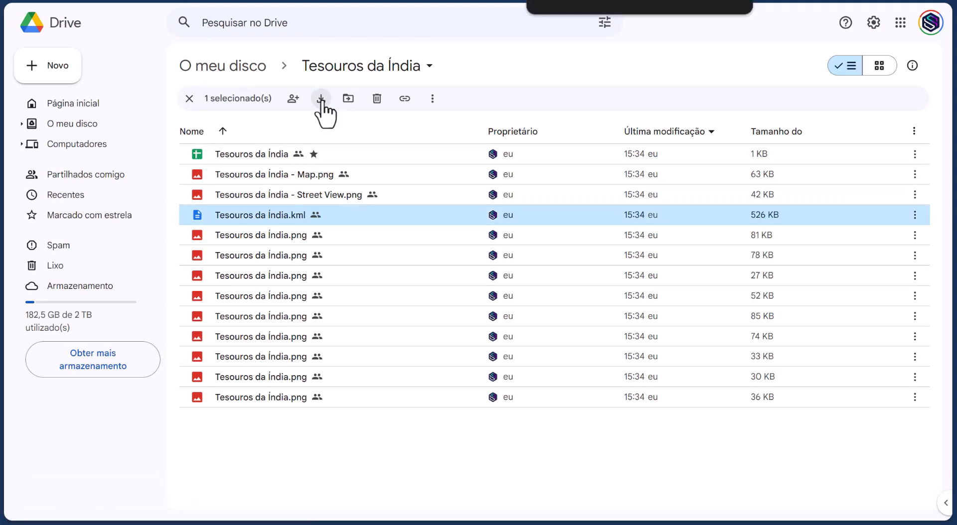
Switch to the "Teste import" map in Google My Maps and delete its Tesouros da Índia (7).kml layer
{"action": "left_click", "coordinate": [351, 4]}
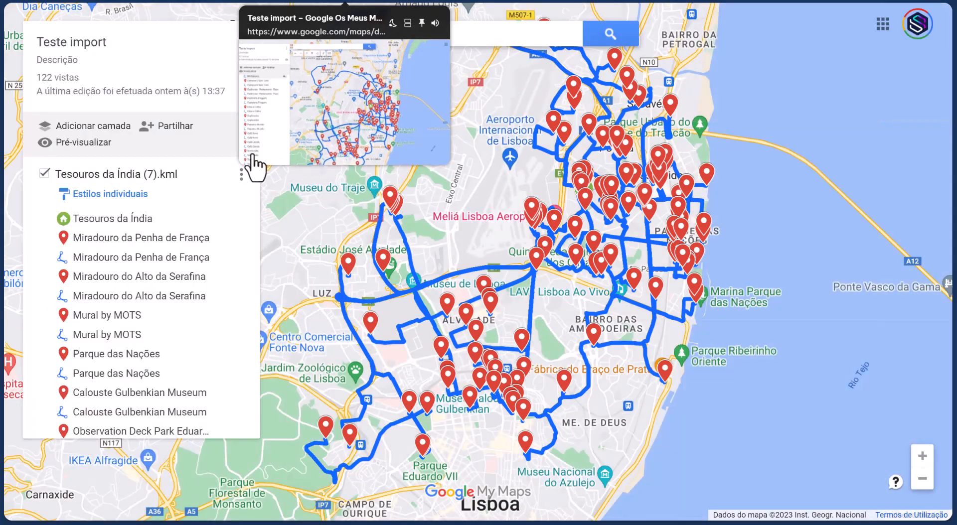
{"action": "left_click", "coordinate": [241, 174]}
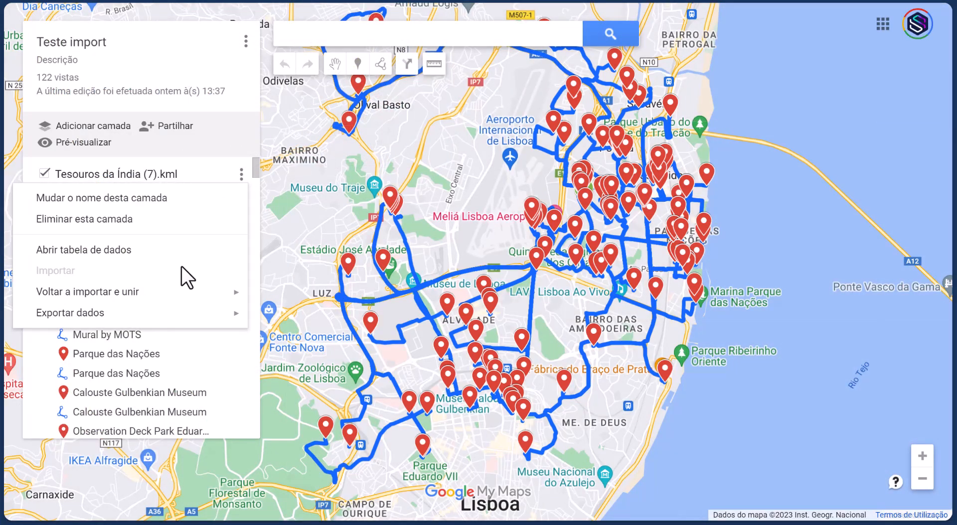
{"action": "left_click", "coordinate": [164, 219]}
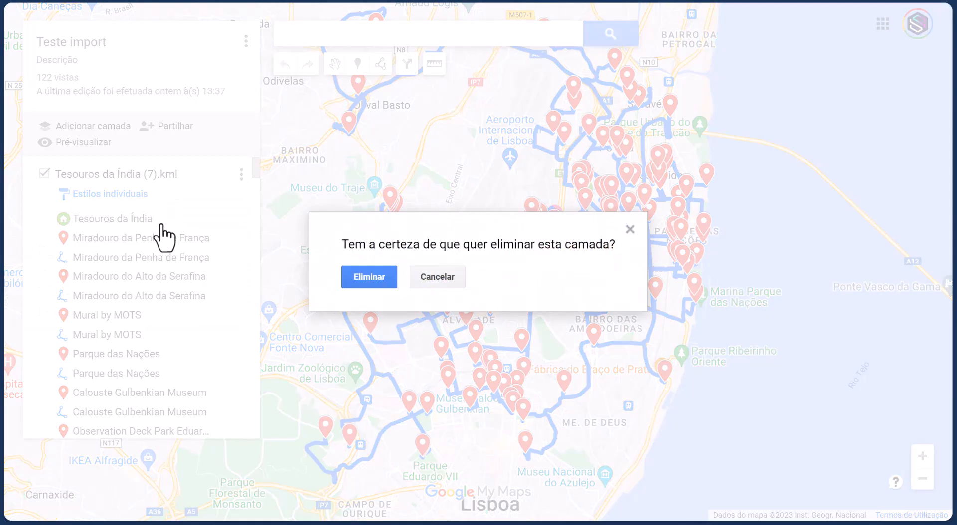
{"action": "left_click", "coordinate": [366, 279]}
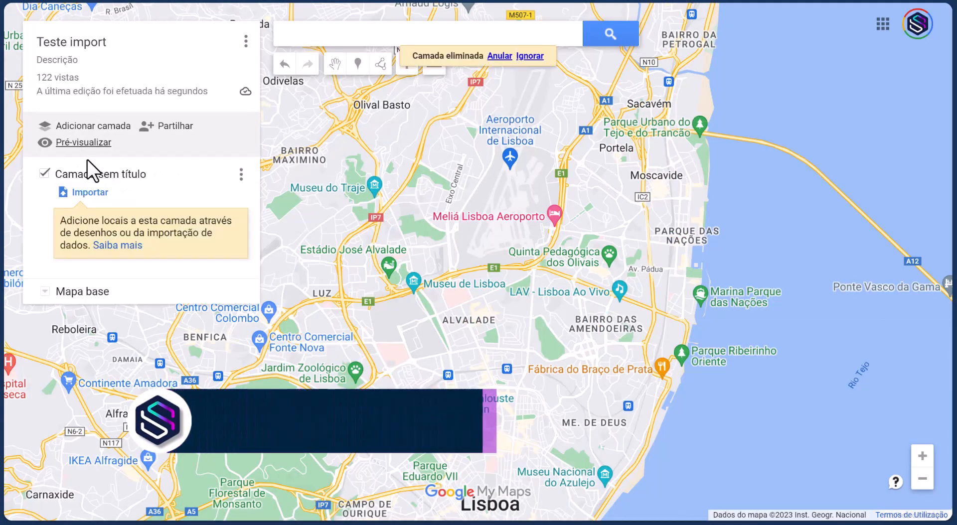
Import Tesouros da Índia (8).kml from the Downloads folder into the untitled layer
{"action": "left_click", "coordinate": [90, 193]}
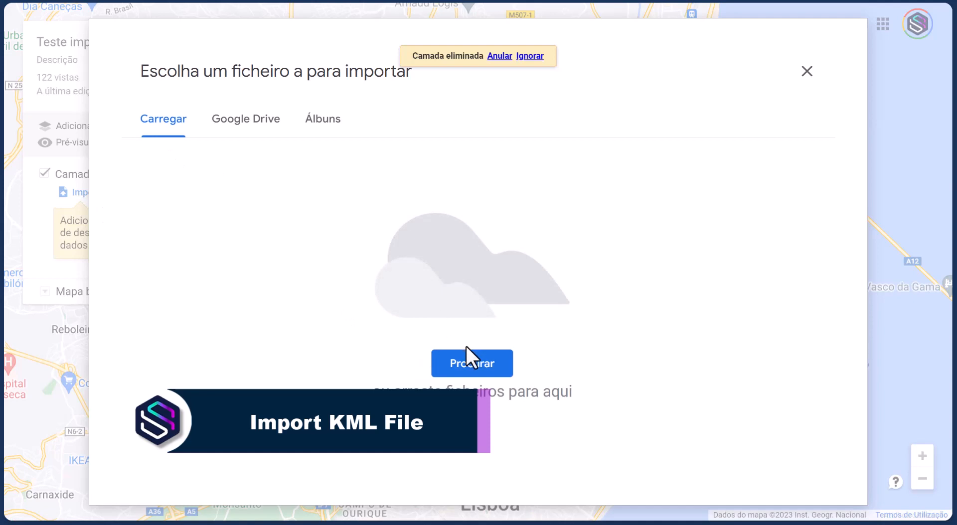
{"action": "left_click", "coordinate": [469, 365]}
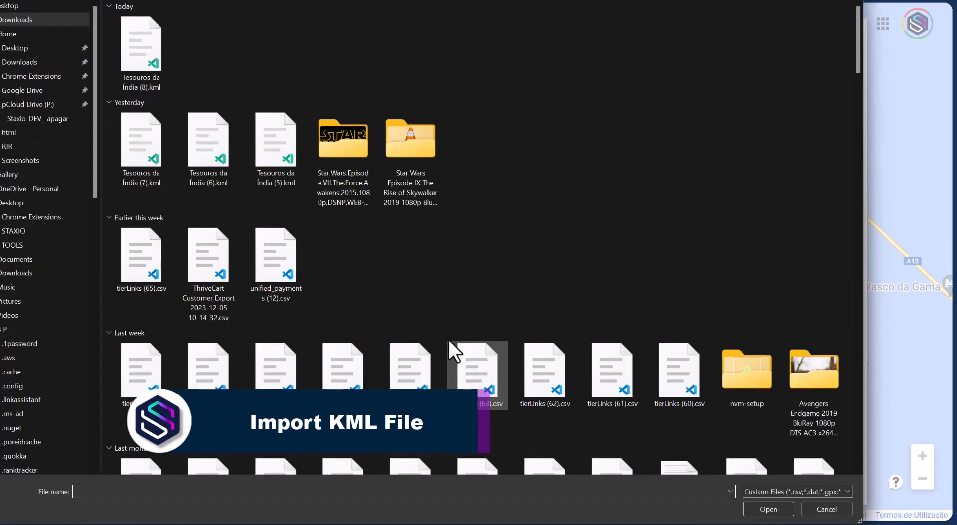
{"action": "double_click", "coordinate": [147, 65]}
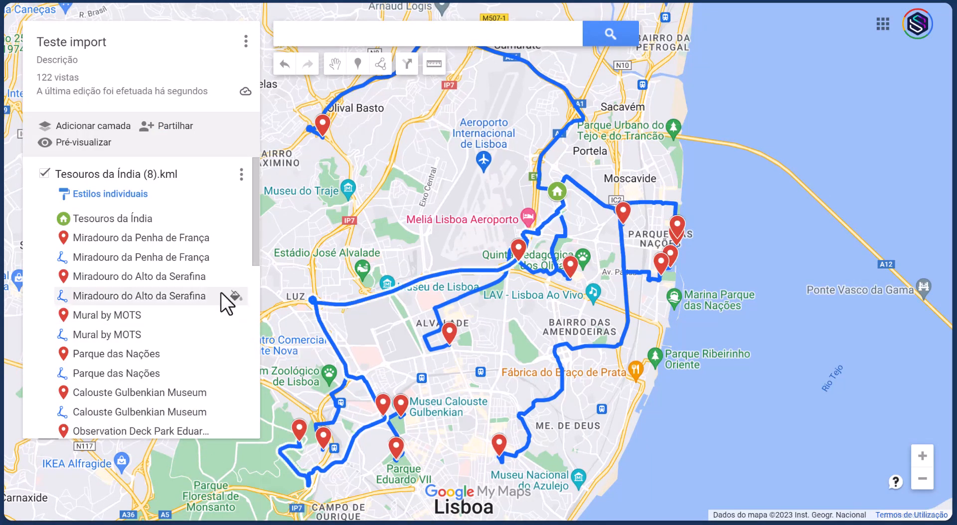
Open the Miradouro da Penha de França point of interest and look through all its attached images
{"action": "left_click", "coordinate": [190, 243]}
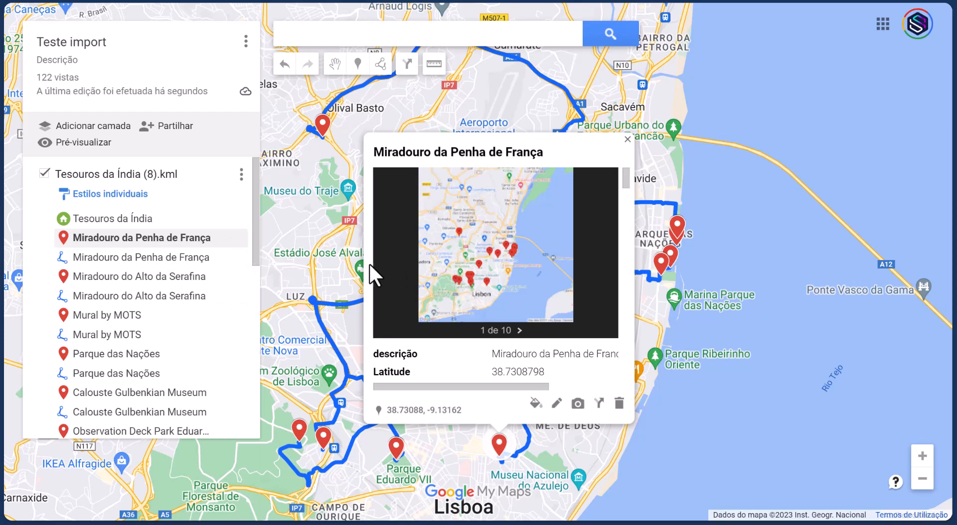
{"action": "left_click", "coordinate": [519, 332]}
{"action": "left_click", "coordinate": [519, 332]}
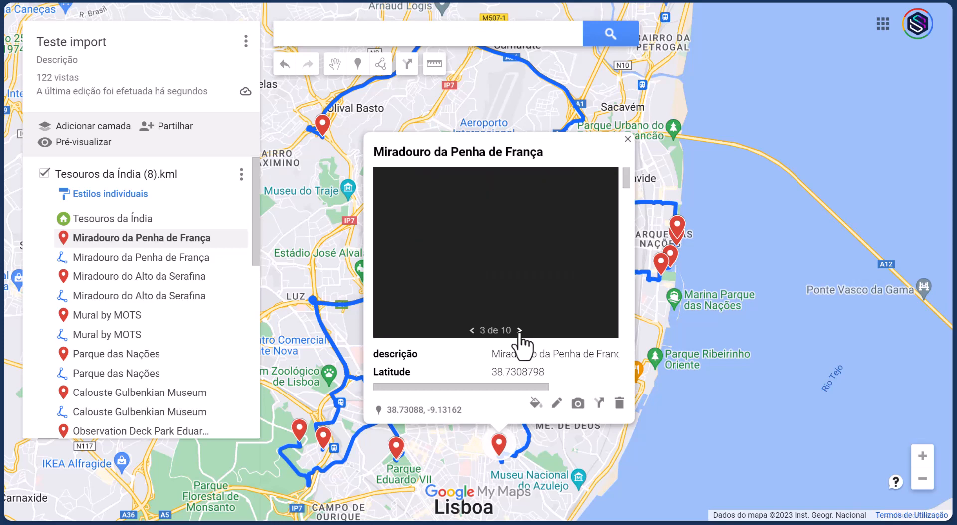
{"action": "left_click", "coordinate": [519, 332]}
{"action": "left_click", "coordinate": [519, 331]}
{"action": "left_click", "coordinate": [519, 331]}
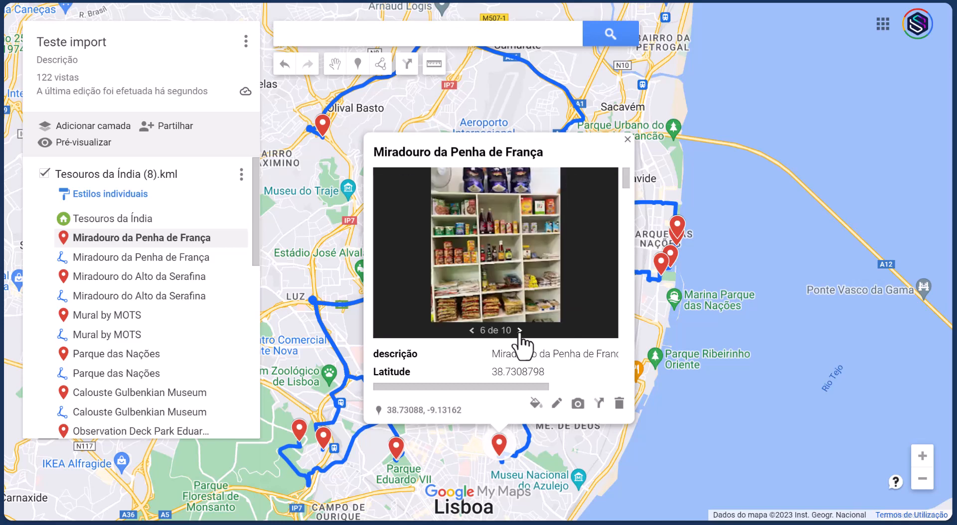
{"action": "left_click", "coordinate": [519, 331]}
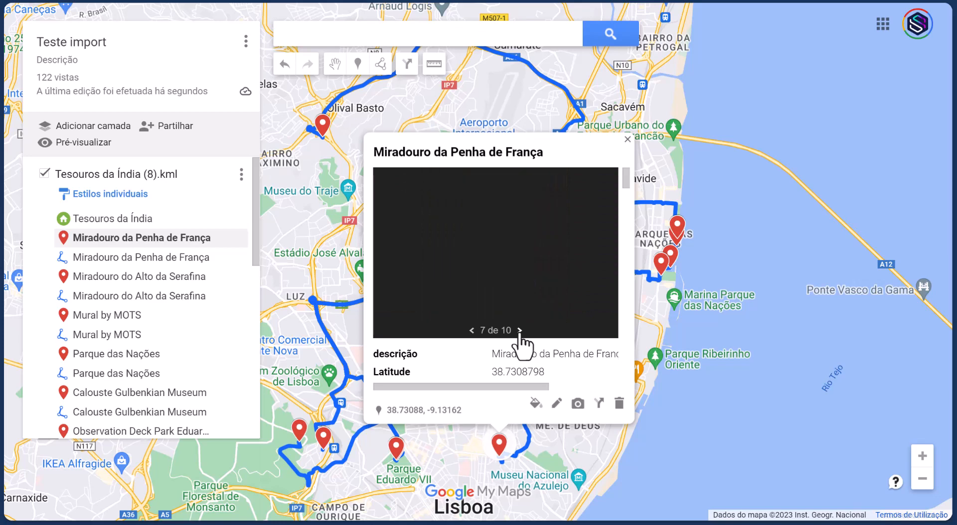
{"action": "left_click", "coordinate": [519, 331]}
{"action": "left_click", "coordinate": [520, 331]}
{"action": "left_click", "coordinate": [520, 331]}
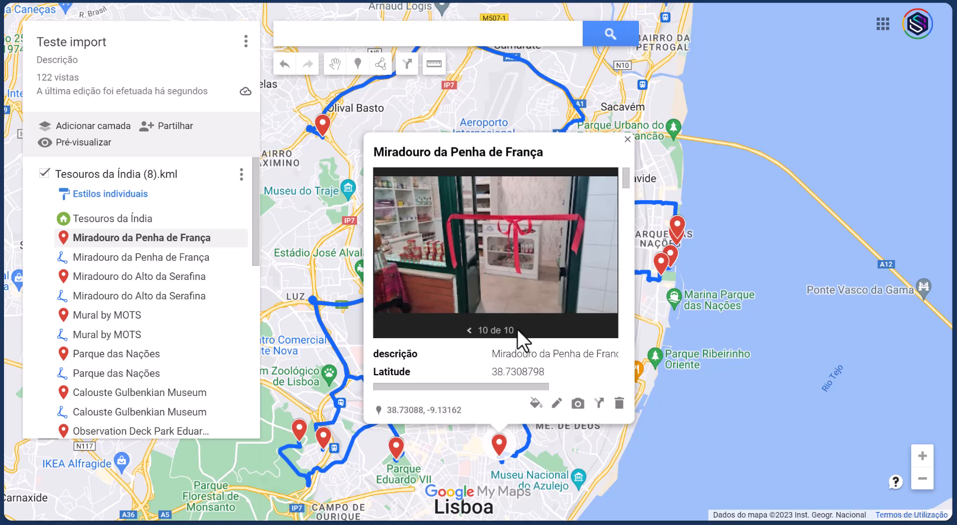
Return to Staxio's Planner and open the Tesouros da Índia spreadsheet of the Maps URL's project
{"action": "left_click", "coordinate": [272, 4]}
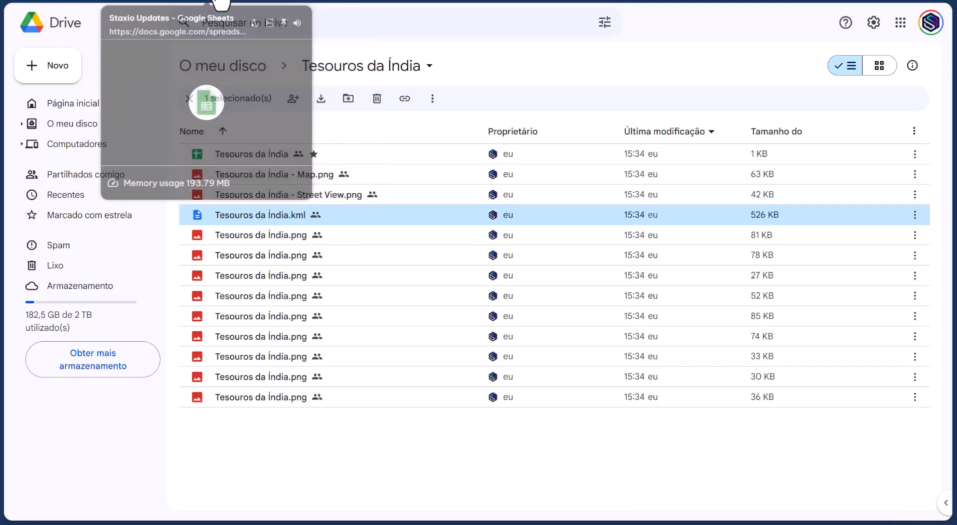
{"action": "left_click", "coordinate": [141, 1]}
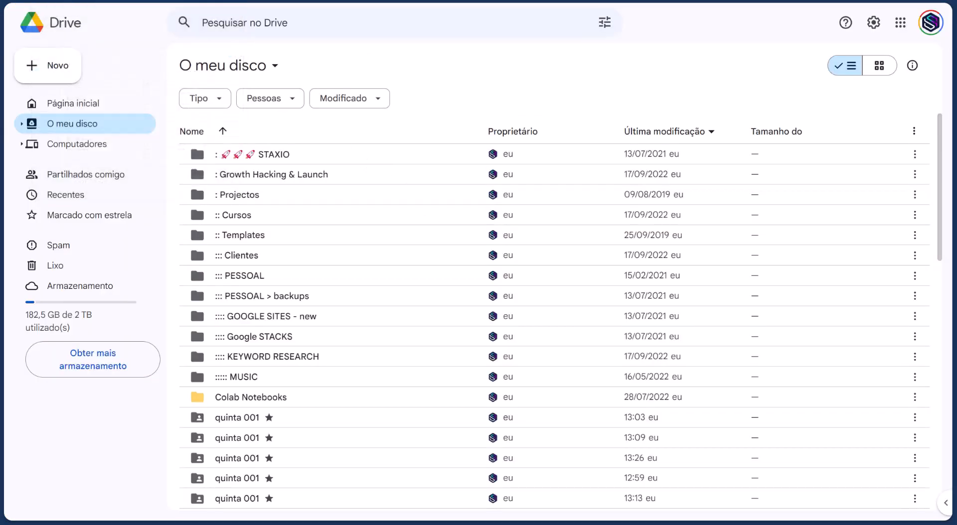
{"action": "left_click", "coordinate": [72, 1]}
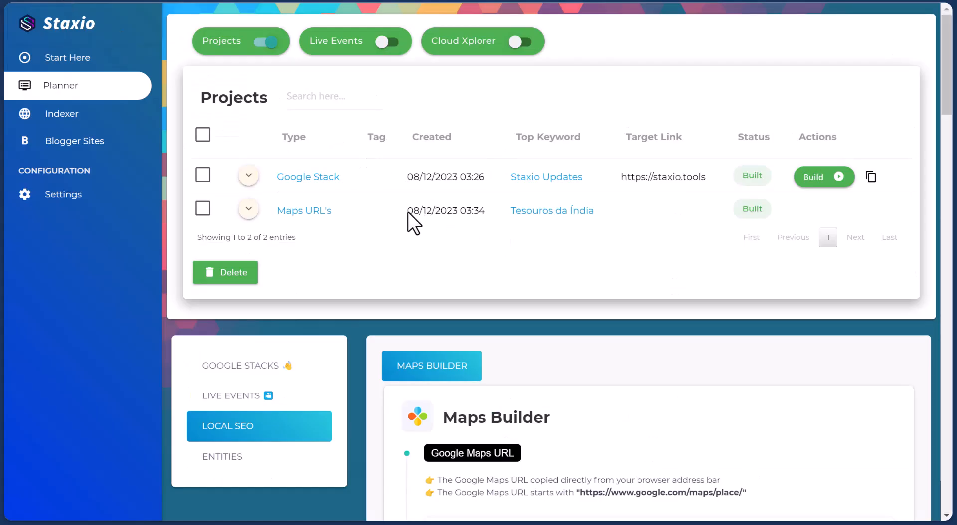
{"action": "left_click", "coordinate": [558, 219]}
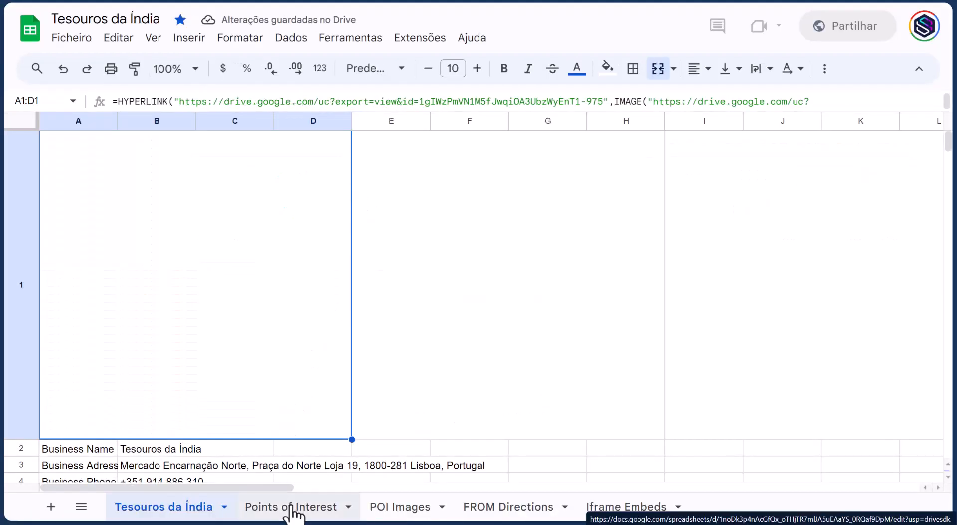
Examine the links on the Tesouros da Índia sheet and highlight the photo link rows 38 to 45
{"action": "scroll", "coordinate": [300, 412], "scroll_direction": "down", "scroll_amount": 8}
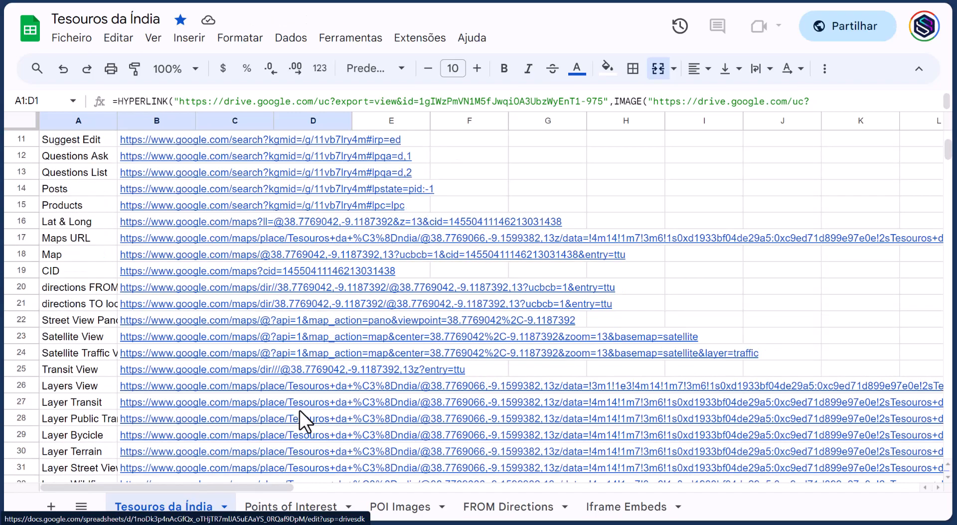
{"action": "scroll", "coordinate": [300, 411], "scroll_direction": "down", "scroll_amount": 6}
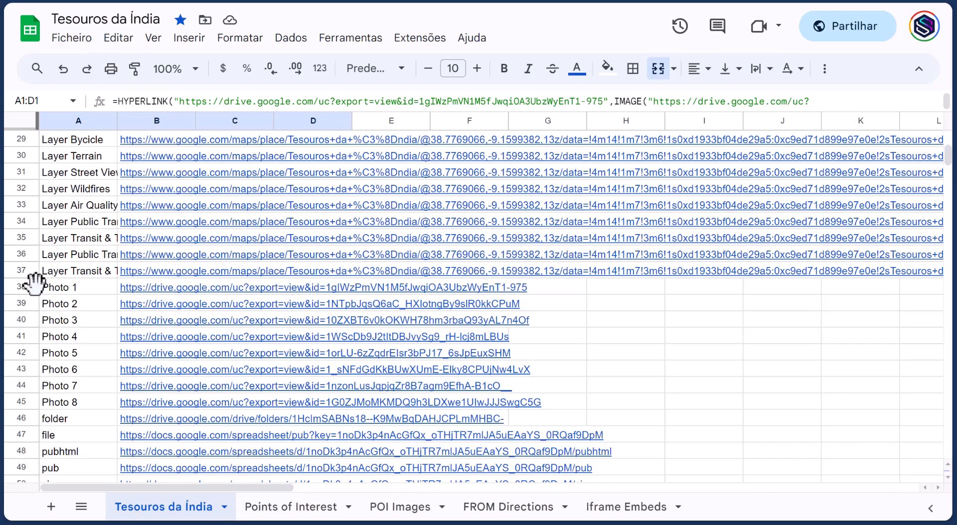
{"action": "left_click_drag", "start_coordinate": [30, 286], "coordinate": [16, 406]}
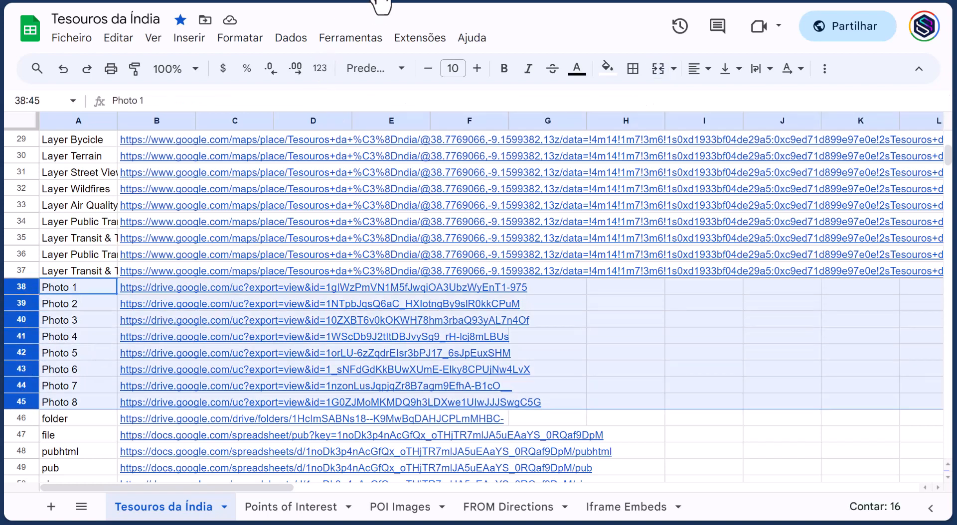
Look through the POI Images, FROM Directions and Iframe Embeds sheets, ending on the POI Images map
{"action": "mouse_move", "coordinate": [382, 5]}
{"action": "left_click", "coordinate": [386, 509]}
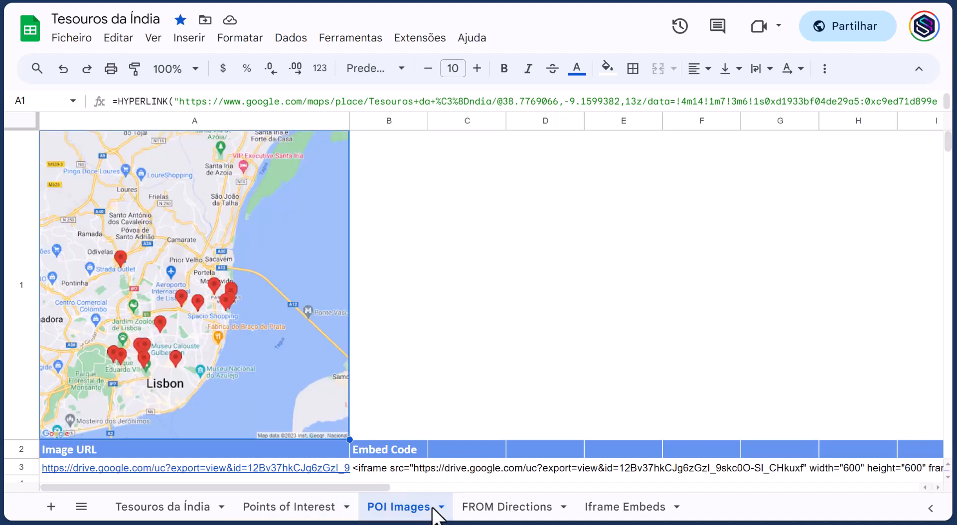
{"action": "left_click", "coordinate": [500, 510]}
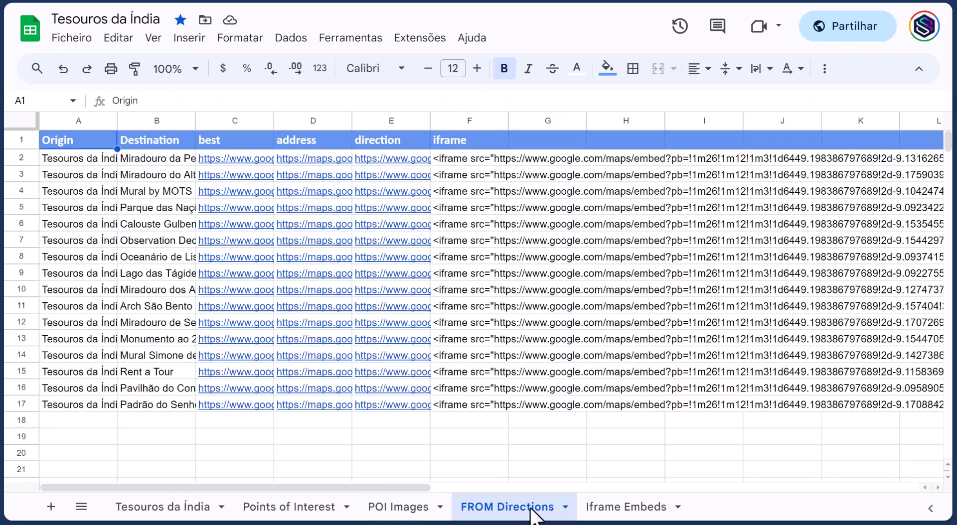
{"action": "left_click", "coordinate": [613, 511]}
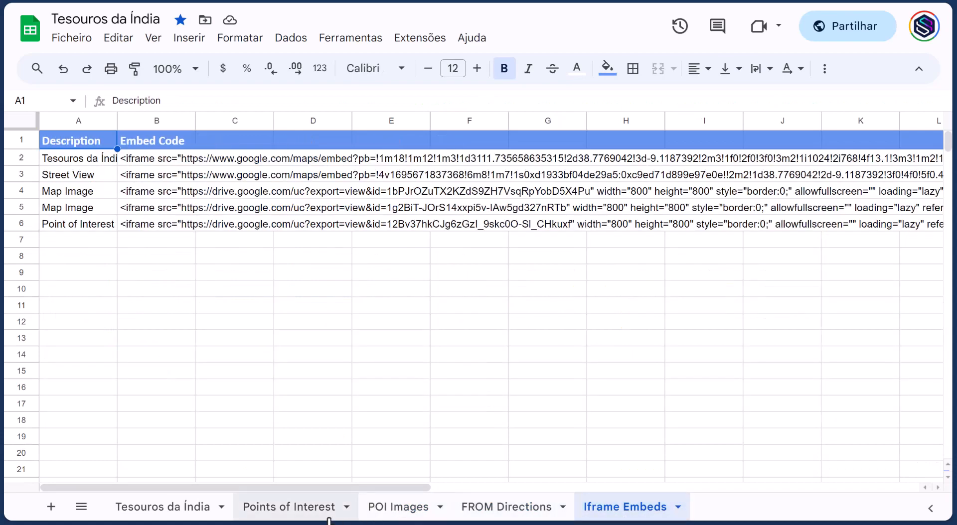
{"action": "left_click", "coordinate": [406, 509]}
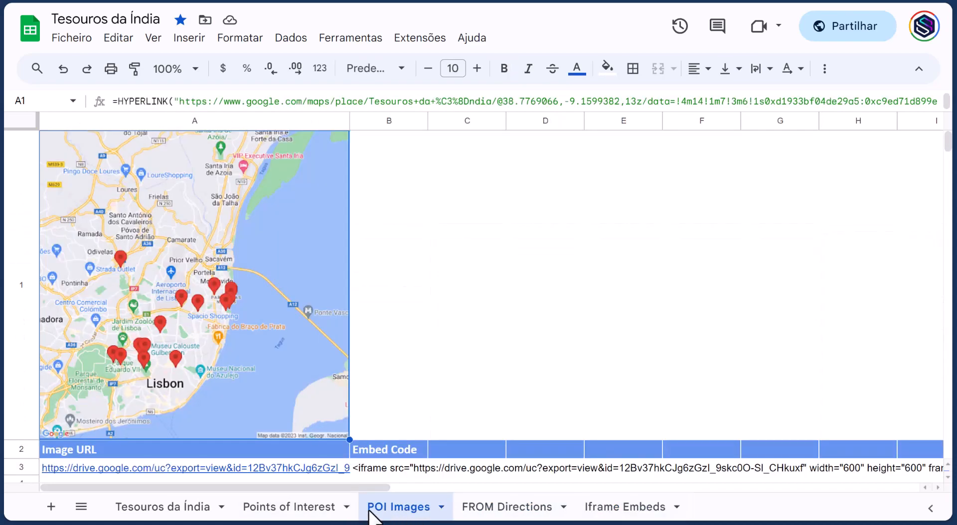
Return to the Tesouros da Índia sheet and view the business photos across row 1
{"action": "left_click", "coordinate": [184, 509]}
{"action": "scroll", "coordinate": [291, 249], "scroll_direction": "up", "scroll_amount": 10}
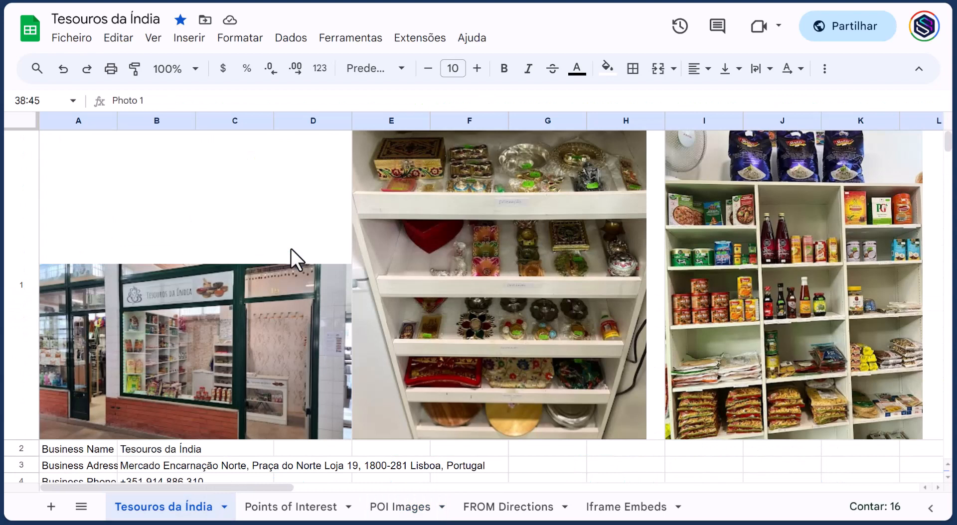
{"action": "scroll", "coordinate": [295, 484], "scroll_direction": "right", "scroll_amount": 10}
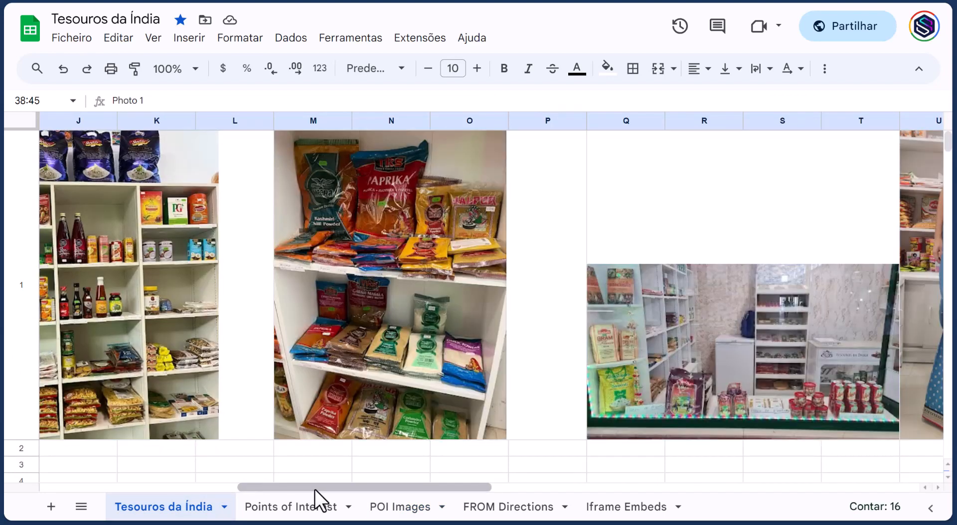
{"action": "left_click_drag", "start_coordinate": [314, 489], "coordinate": [558, 524]}
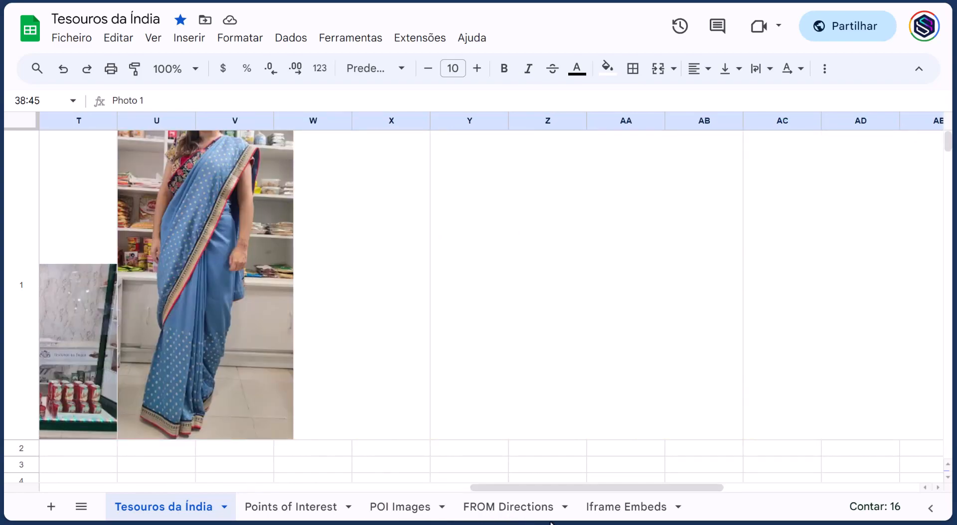
{"action": "left_click_drag", "start_coordinate": [590, 486], "coordinate": [181, 213]}
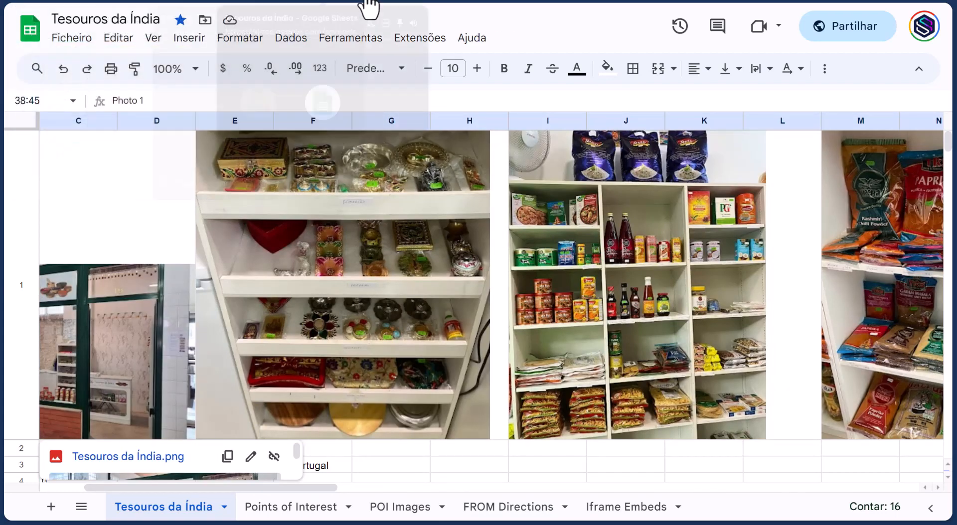
Switch to Google My Maps and compare the images of the Miradouro da Penha de França, Miradouro do Alto da Serafina and Mural by MOTS points
{"action": "left_click", "coordinate": [367, 3]}
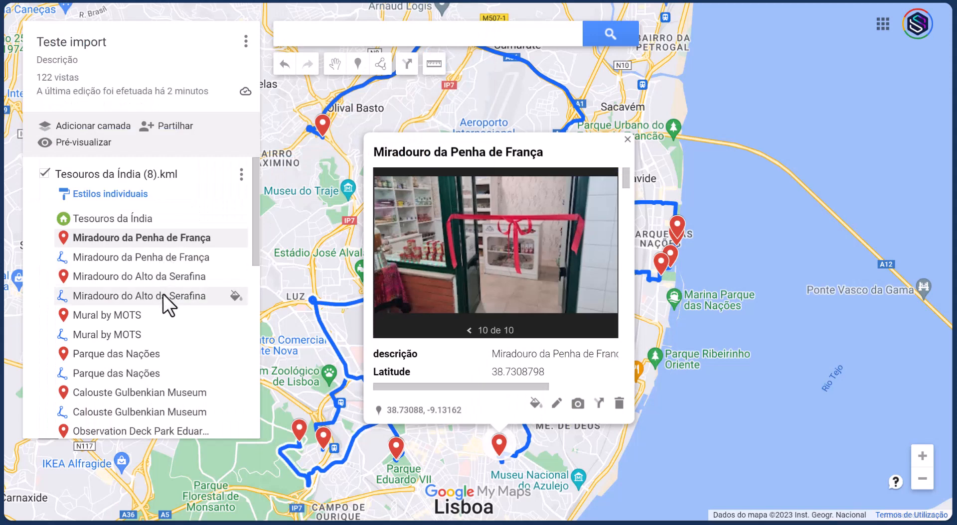
{"action": "left_click", "coordinate": [172, 278]}
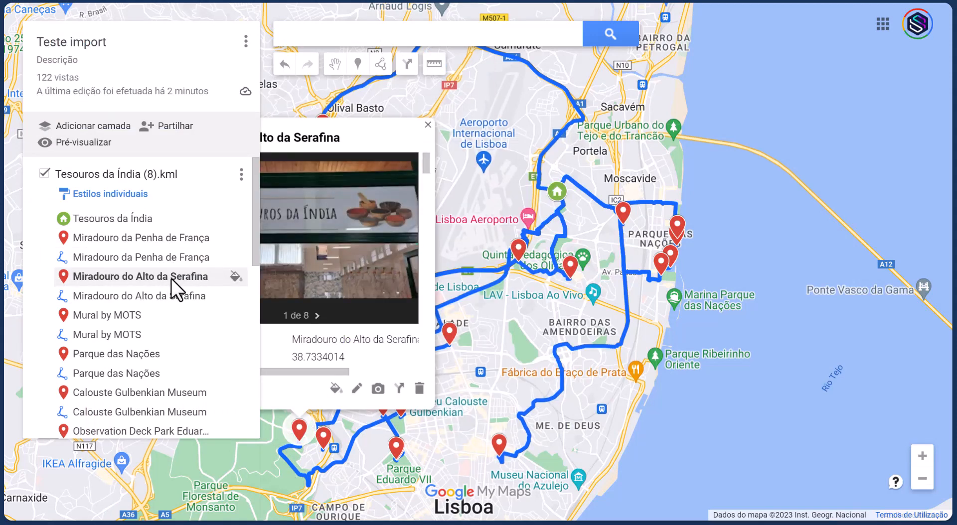
{"action": "left_click", "coordinate": [171, 242]}
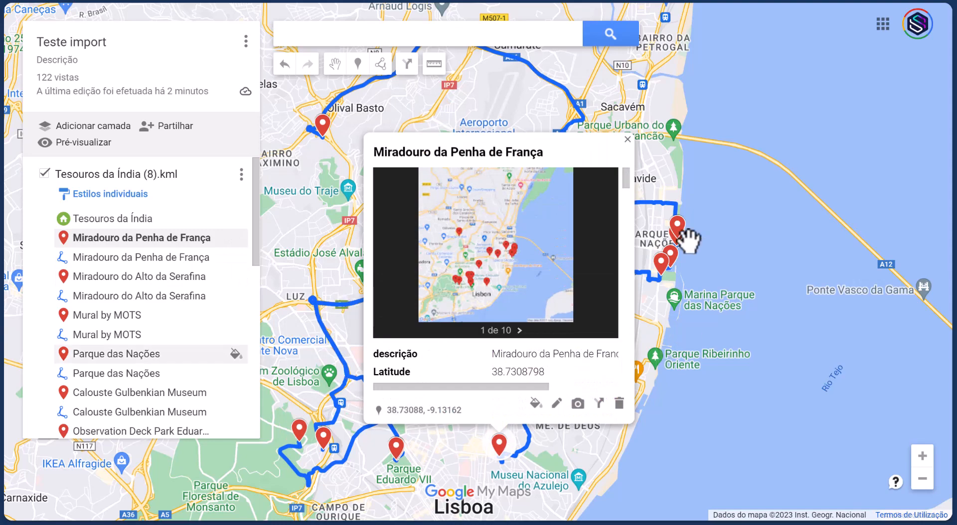
{"action": "left_click_drag", "start_coordinate": [674, 187], "coordinate": [904, 175]}
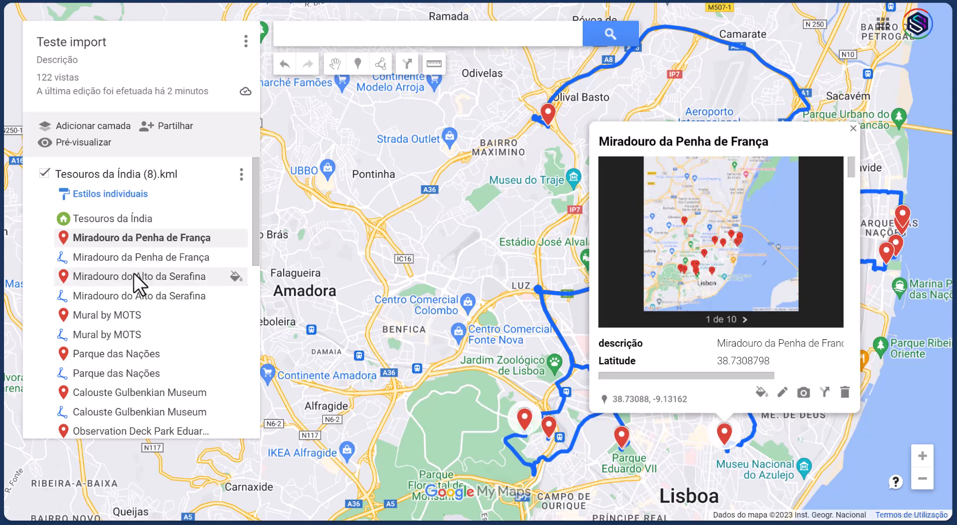
{"action": "left_click", "coordinate": [121, 281]}
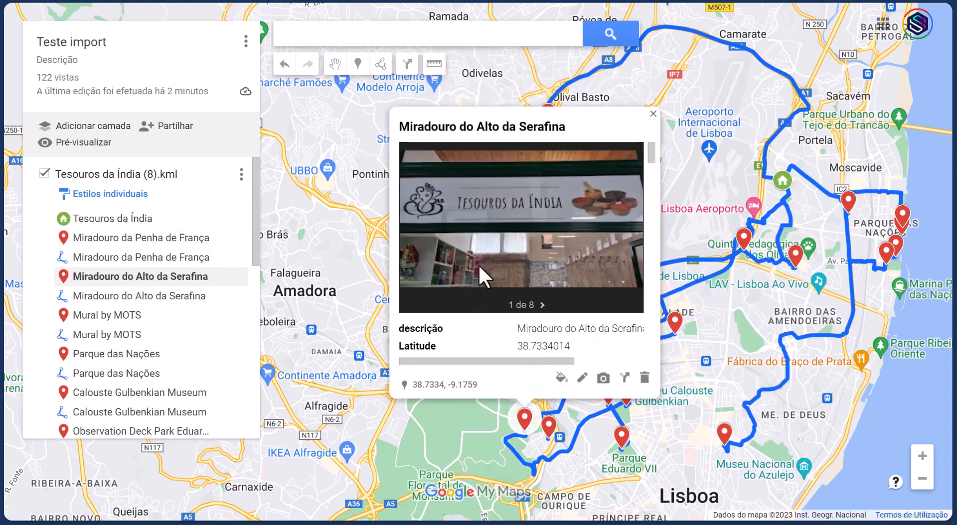
{"action": "left_click", "coordinate": [542, 306]}
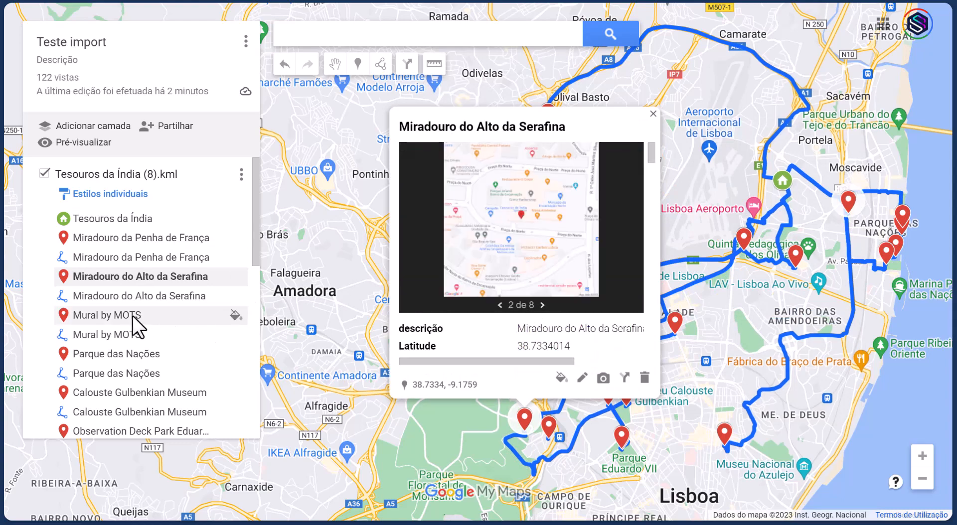
{"action": "left_click", "coordinate": [132, 316]}
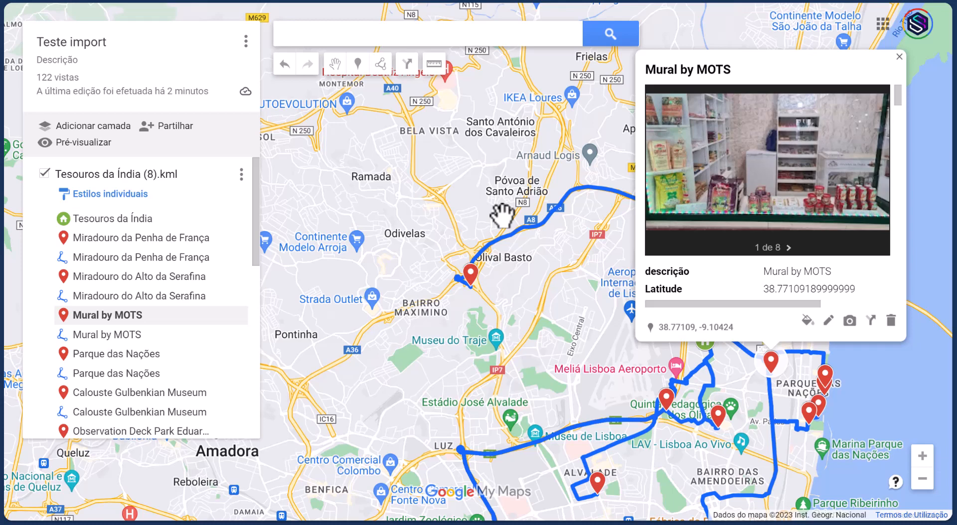
View Miradouro da Penha de França, Miradouro do Alto da Serafina, Parque das Nações, Calouste Gulbenkian Museum and Observation Deck Park Eduardo VII in turn
{"action": "left_click", "coordinate": [162, 240]}
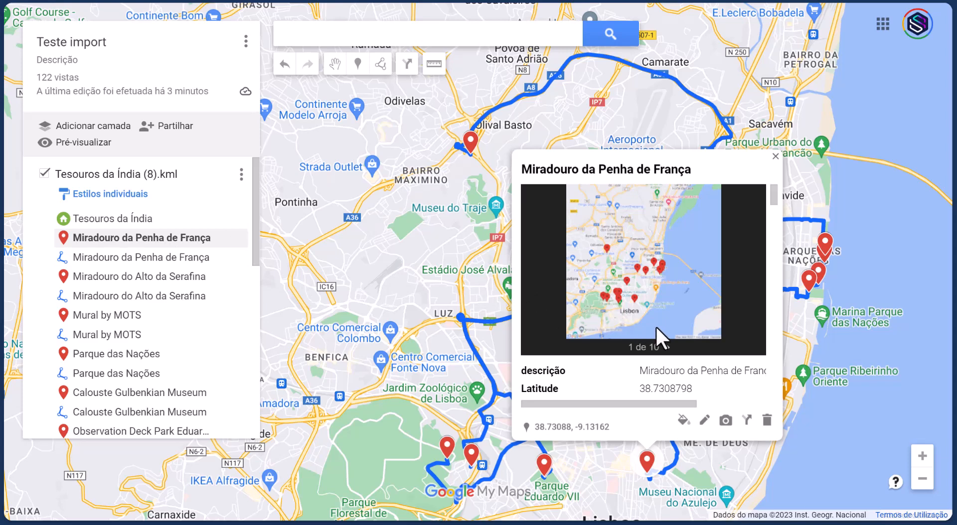
{"action": "left_click", "coordinate": [156, 280]}
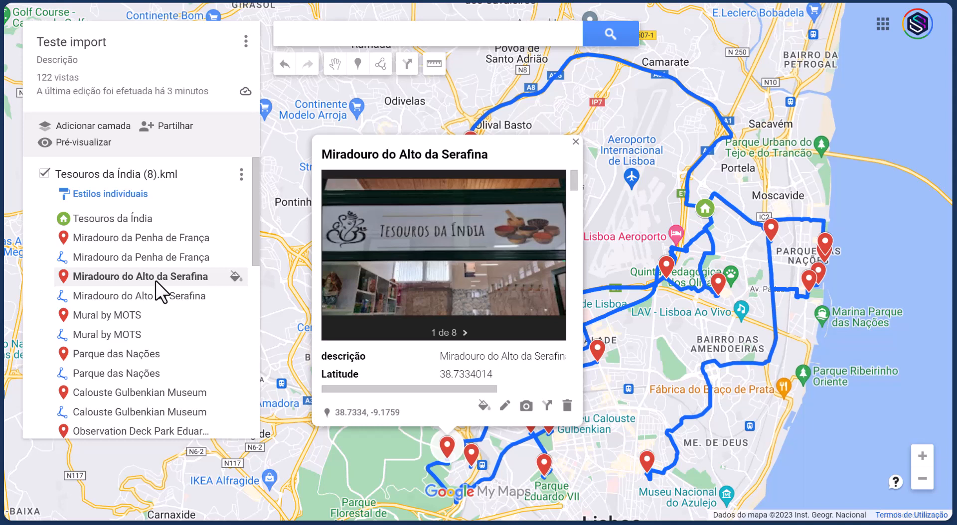
{"action": "left_click", "coordinate": [118, 351]}
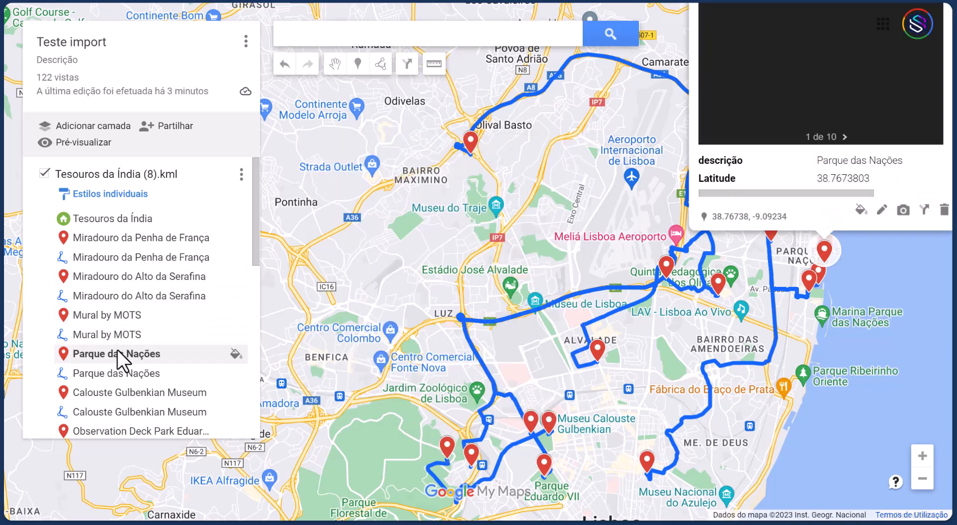
{"action": "left_click", "coordinate": [124, 393]}
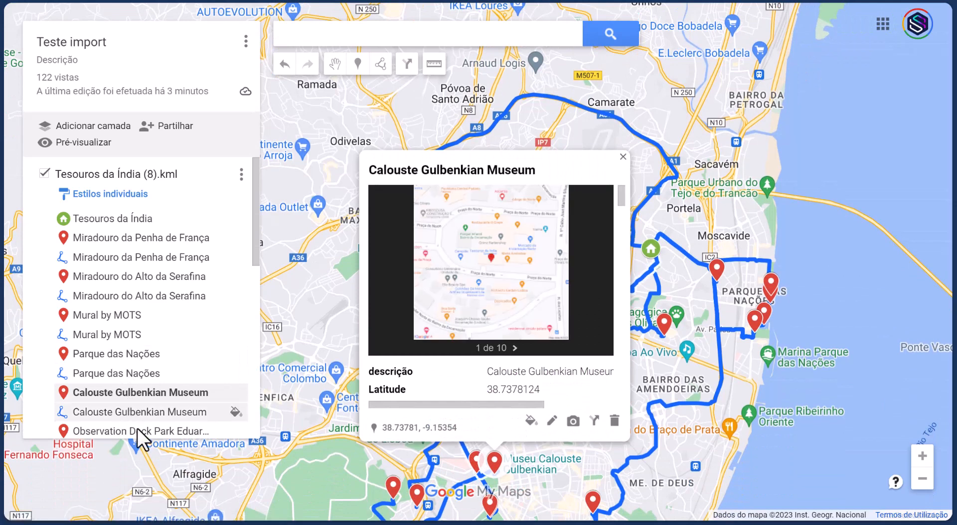
{"action": "left_click", "coordinate": [136, 429]}
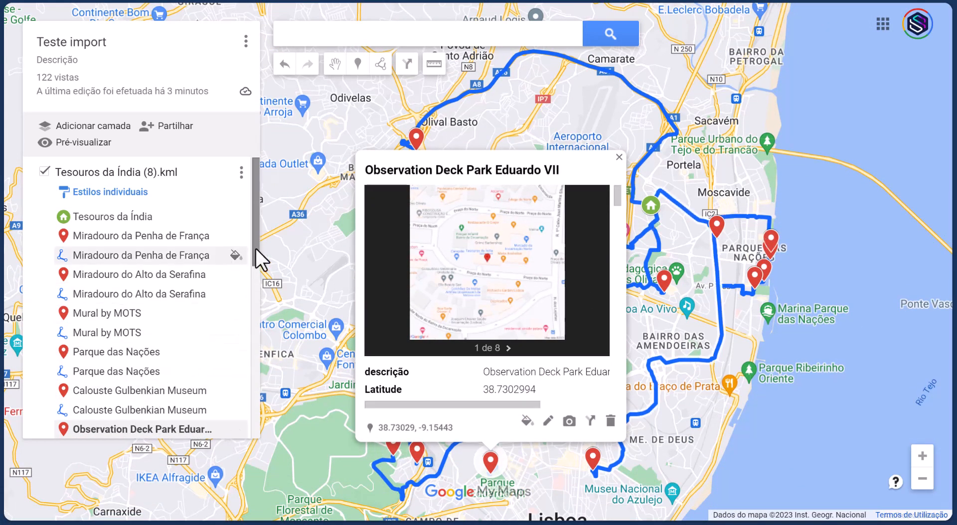
Check the details of the Oceanário de Lisboa, Miradouro de Serafina and Monumento ao 25 de abril points further down the layer
{"action": "left_click_drag", "start_coordinate": [255, 249], "coordinate": [253, 293]}
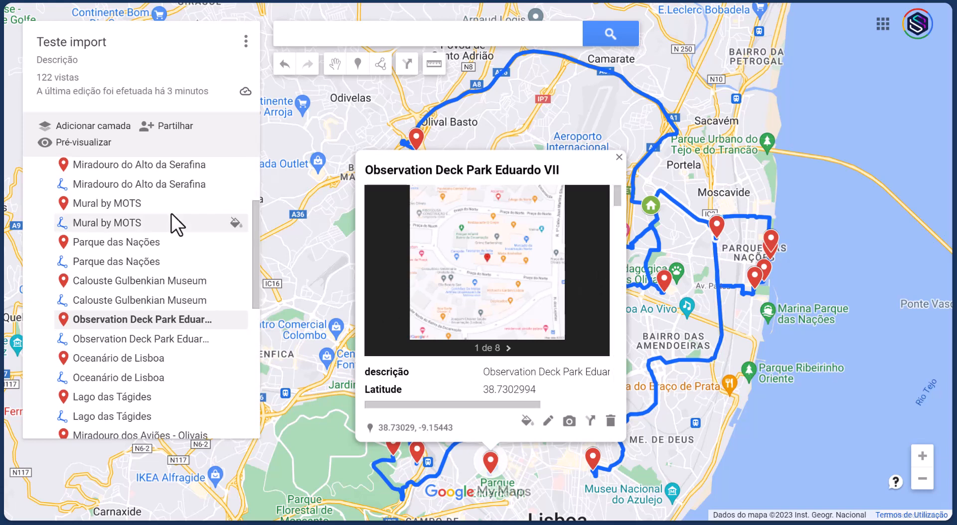
{"action": "left_click", "coordinate": [180, 363]}
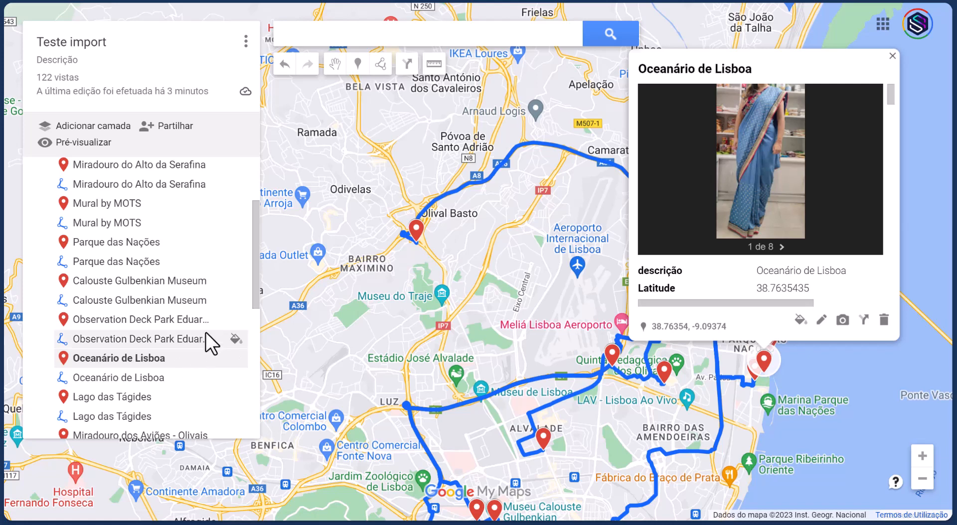
{"action": "left_click_drag", "start_coordinate": [255, 300], "coordinate": [253, 382]}
{"action": "left_click", "coordinate": [146, 301]}
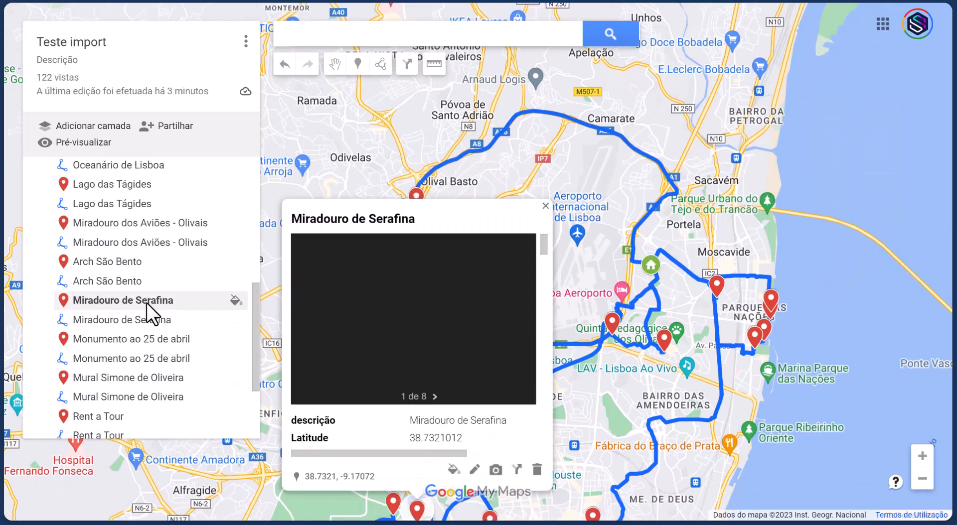
{"action": "left_click", "coordinate": [153, 334]}
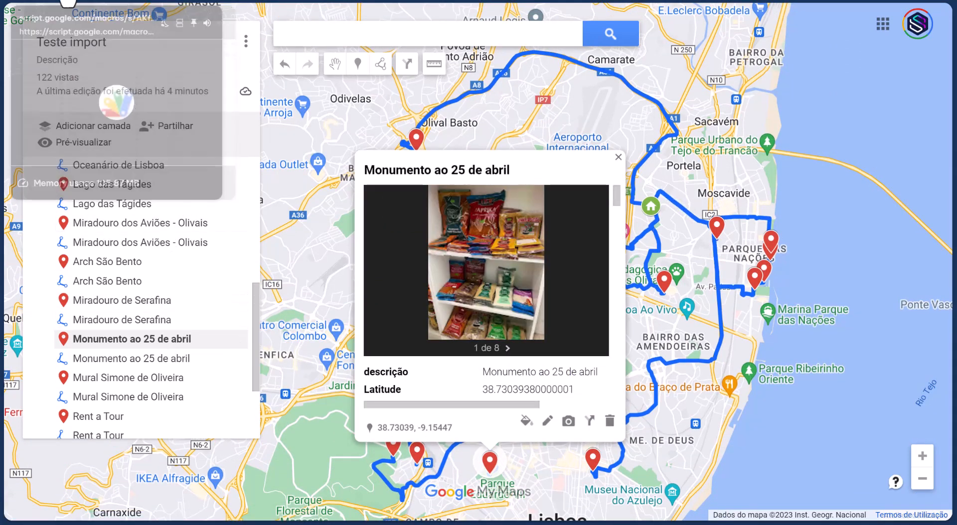
Switch back to Staxio, open the Google Stack project's Drive folder, and open Staxio Updates.html from the Staxio Updates HTML folder
{"action": "left_click", "coordinate": [65, 1]}
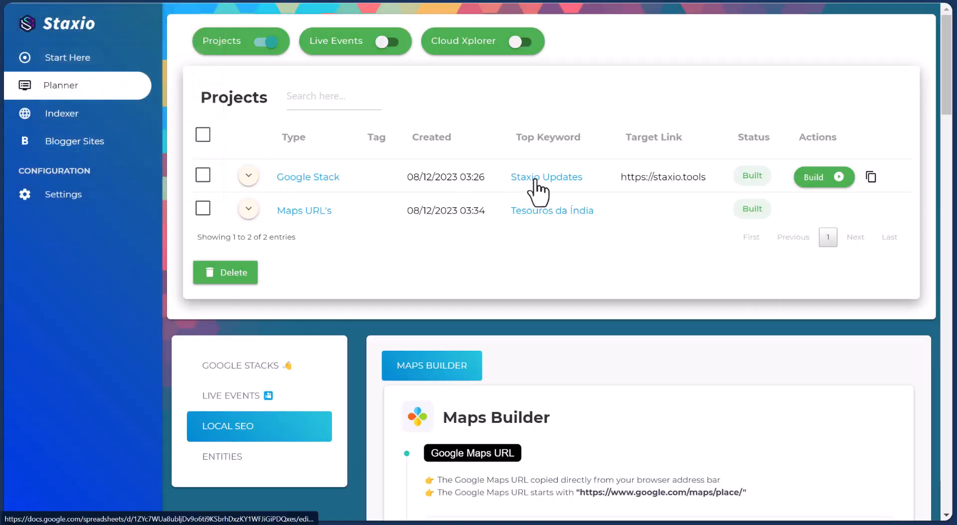
{"action": "left_click", "coordinate": [140, 3]}
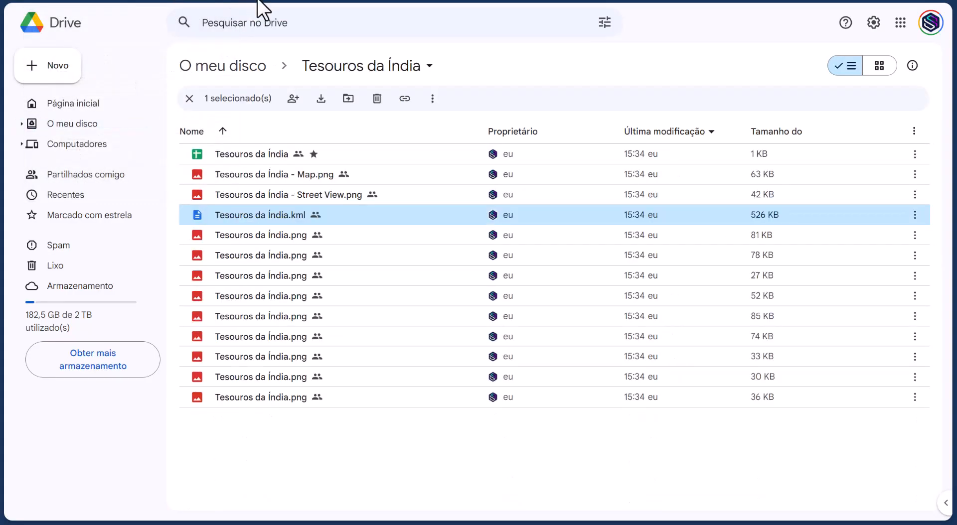
{"action": "left_click", "coordinate": [66, 2]}
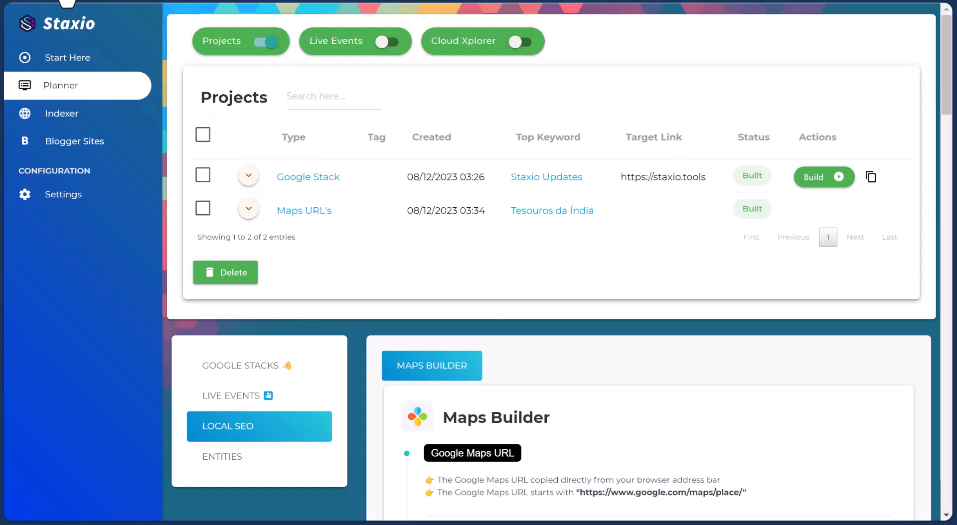
{"action": "left_click", "coordinate": [329, 180]}
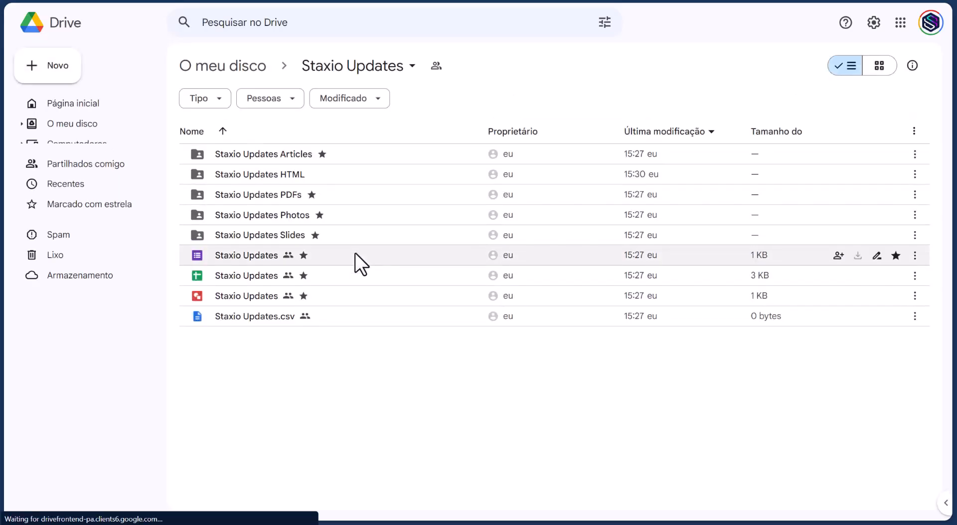
{"action": "double_click", "coordinate": [282, 174]}
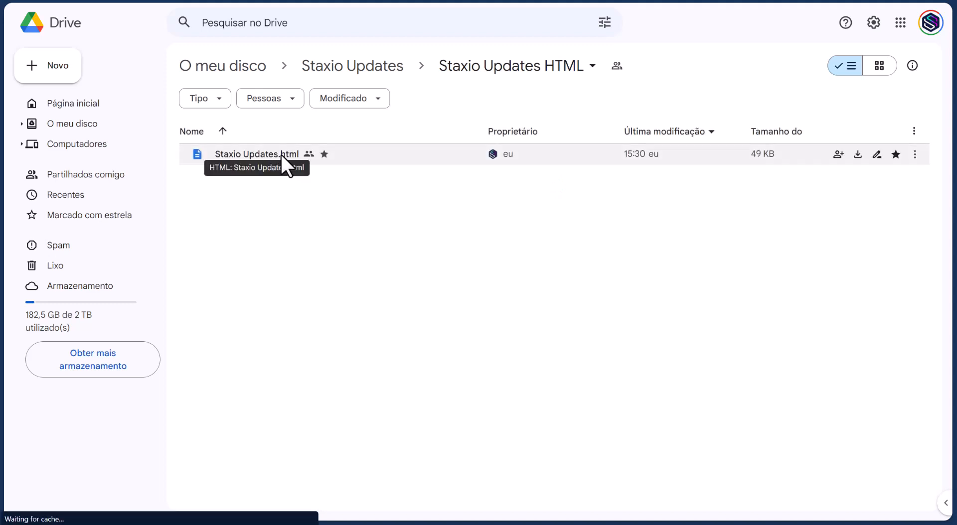
{"action": "double_click", "coordinate": [281, 154]}
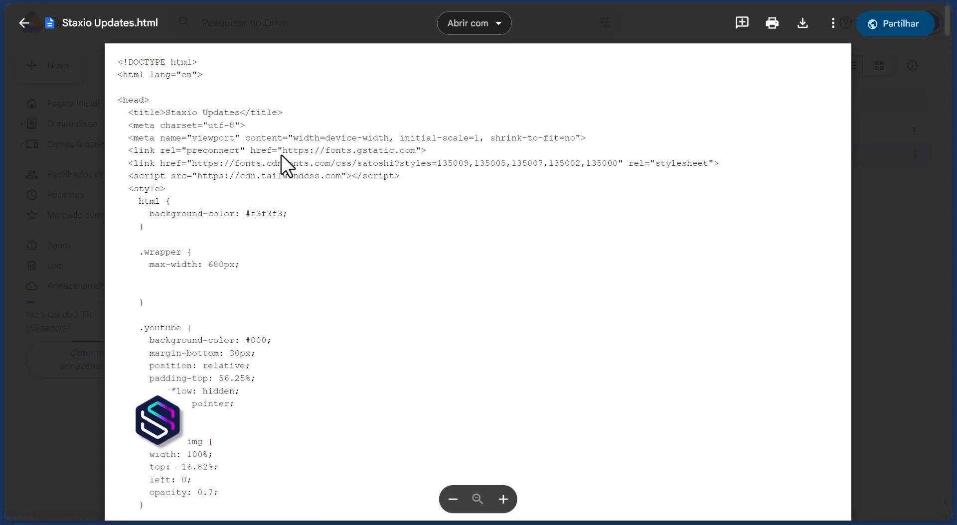
Copy all the code of Staxio Updates.html and paste it into the HTML editor of the untitled CodePen pen
{"action": "key", "text": "ctrl+a"}
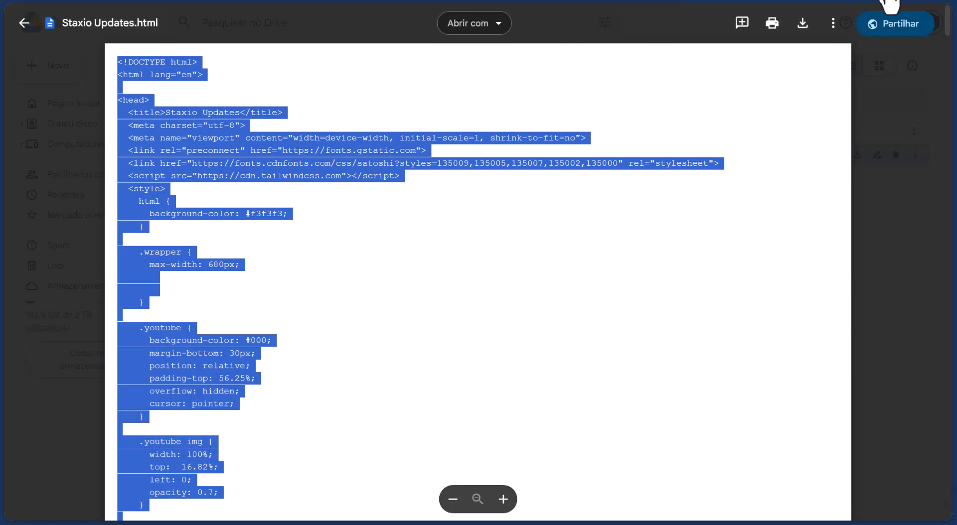
{"action": "left_click", "coordinate": [887, 1]}
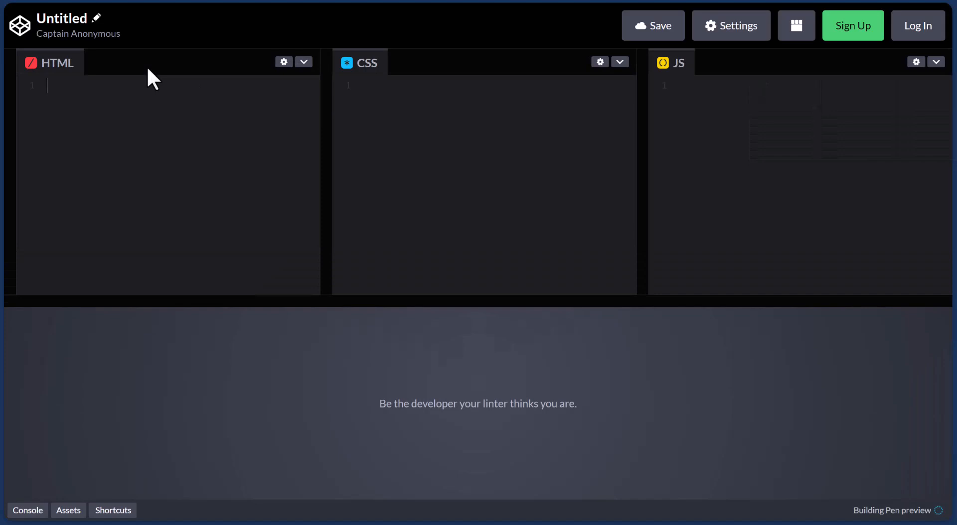
{"action": "key", "text": "ctrl+v"}
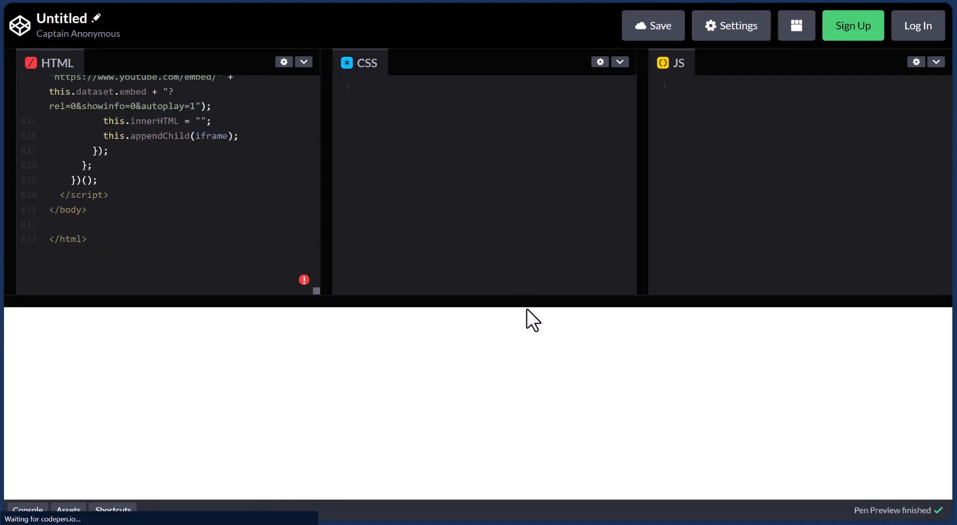
Enlarge the pen's preview pane and look through the Staxio Updates page from its header to Slides & Presentations and Documents
{"action": "left_click_drag", "start_coordinate": [523, 312], "coordinate": [527, 141]}
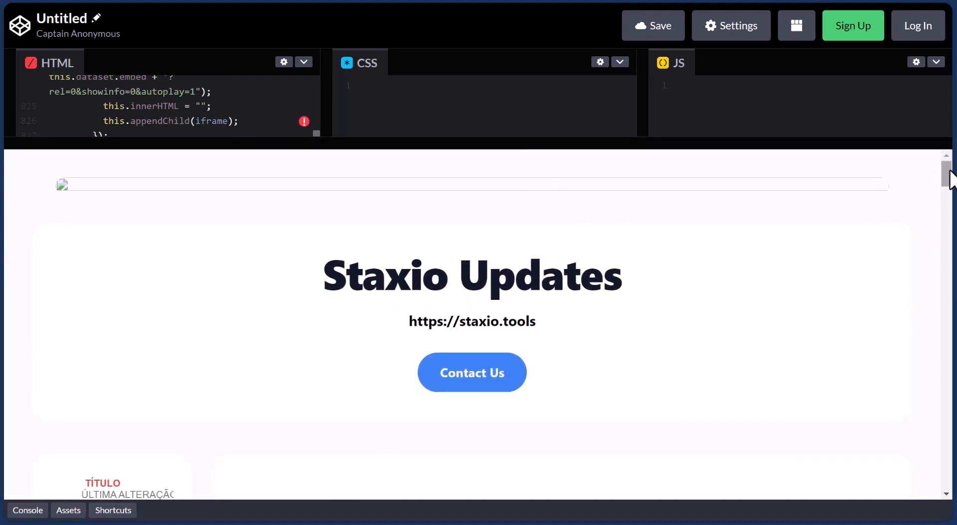
{"action": "left_click_drag", "start_coordinate": [949, 171], "coordinate": [943, 344]}
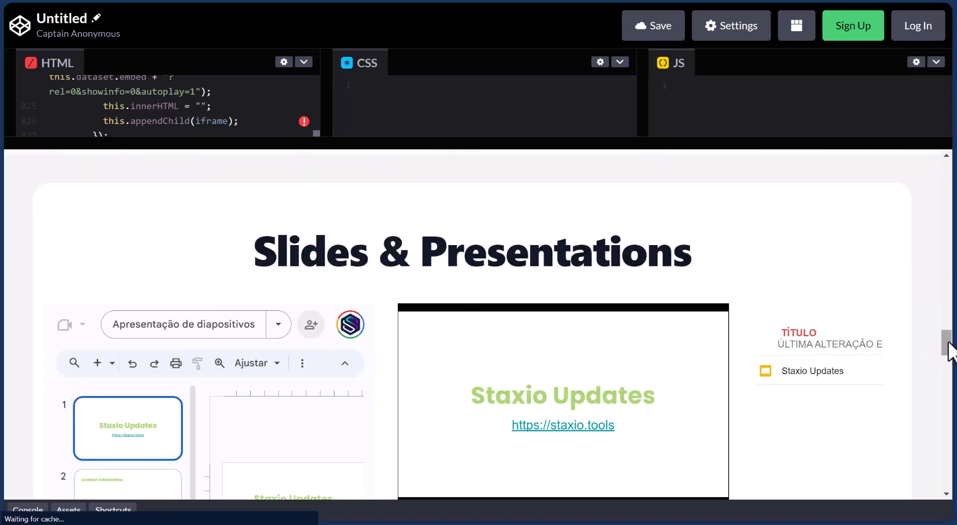
{"action": "left_click_drag", "start_coordinate": [949, 349], "coordinate": [949, 390]}
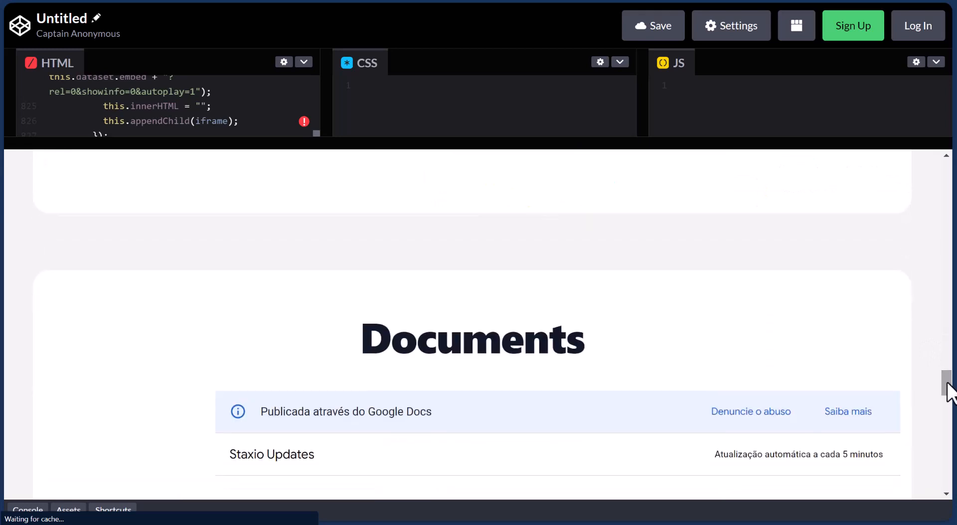
{"action": "double_click", "coordinate": [419, 336]}
{"action": "left_click", "coordinate": [603, 370]}
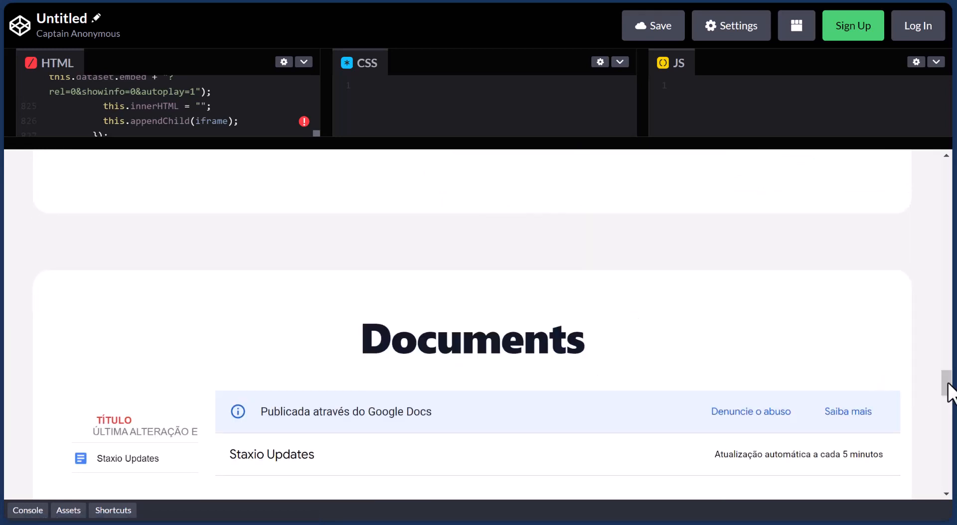
{"action": "left_click_drag", "start_coordinate": [949, 387], "coordinate": [951, 393]}
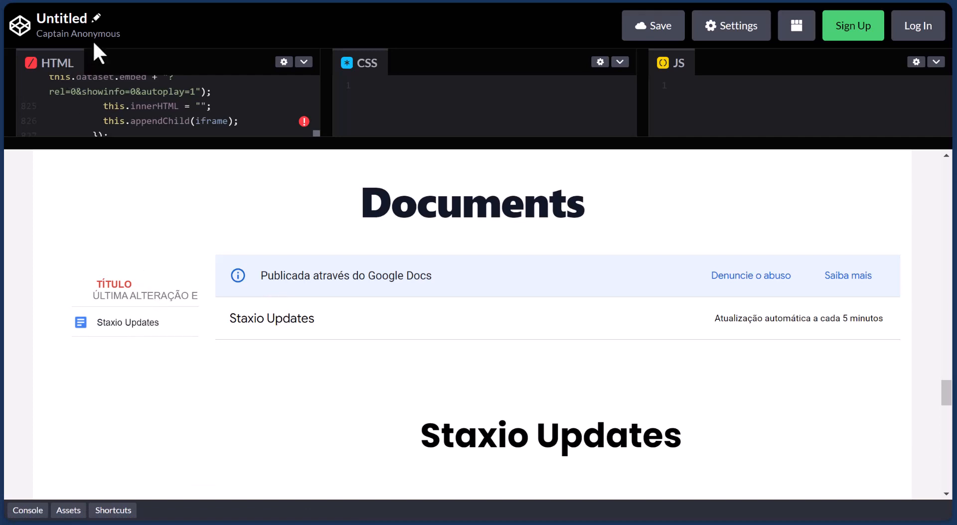
Switch to the Drive project folder, close Staxio Updates.html, and select the Staxio Updates document in the Staxio Updates Articles folder
{"action": "left_click", "coordinate": [122, 4]}
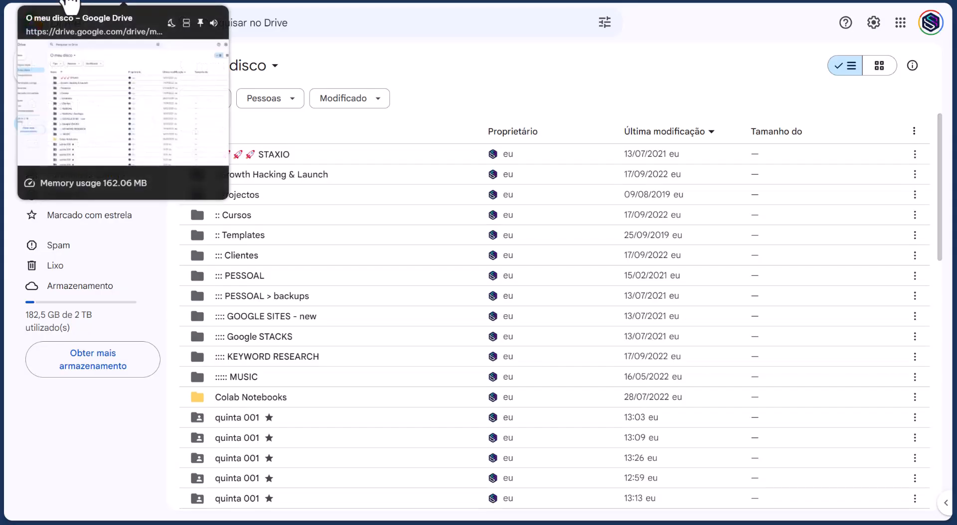
{"action": "left_click", "coordinate": [239, 4]}
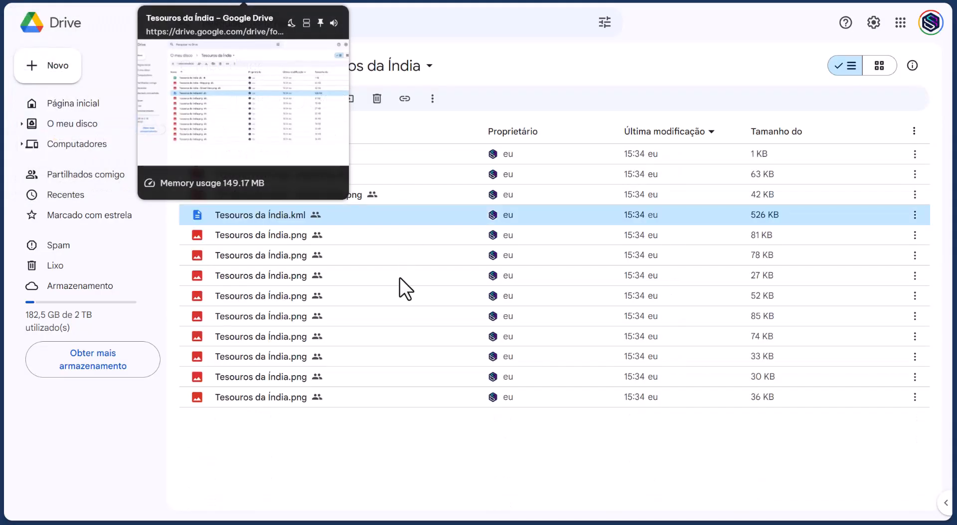
{"action": "left_click", "coordinate": [364, 2]}
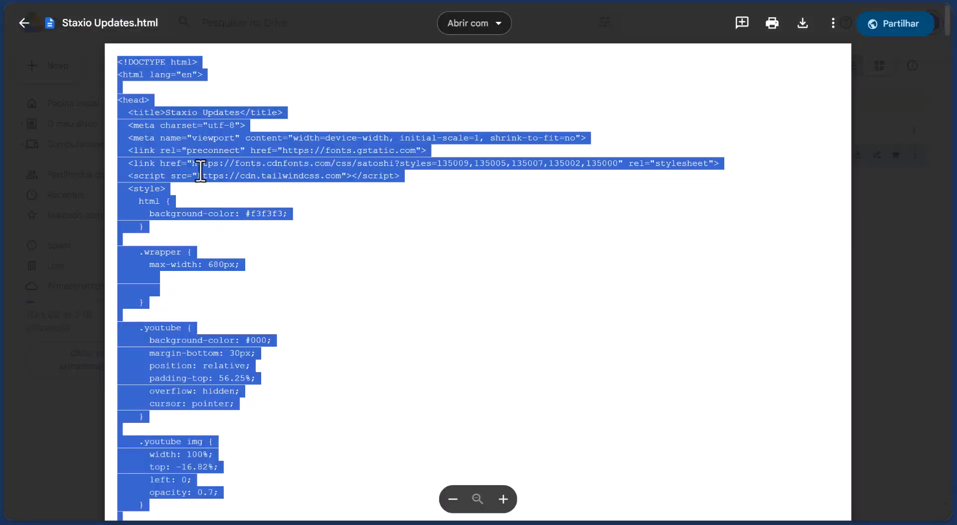
{"action": "key", "text": "Escape"}
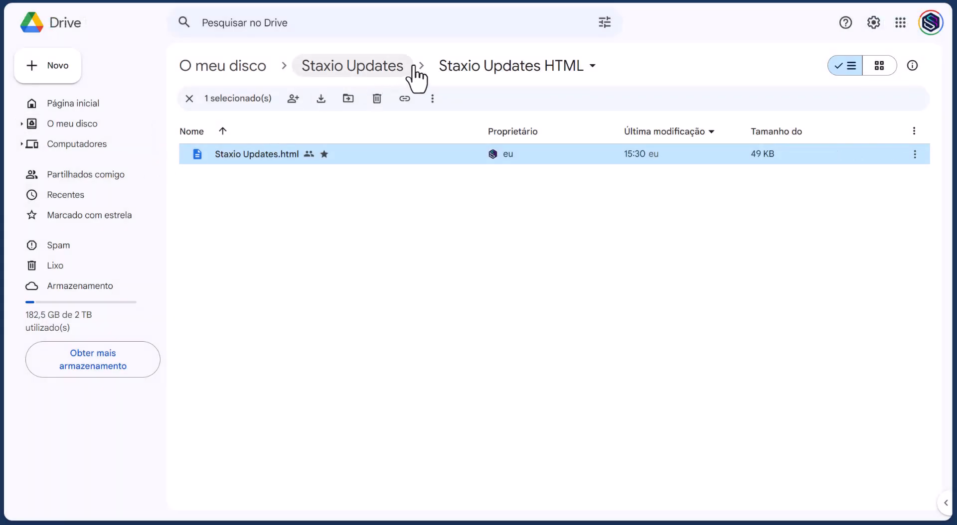
{"action": "left_click", "coordinate": [362, 70]}
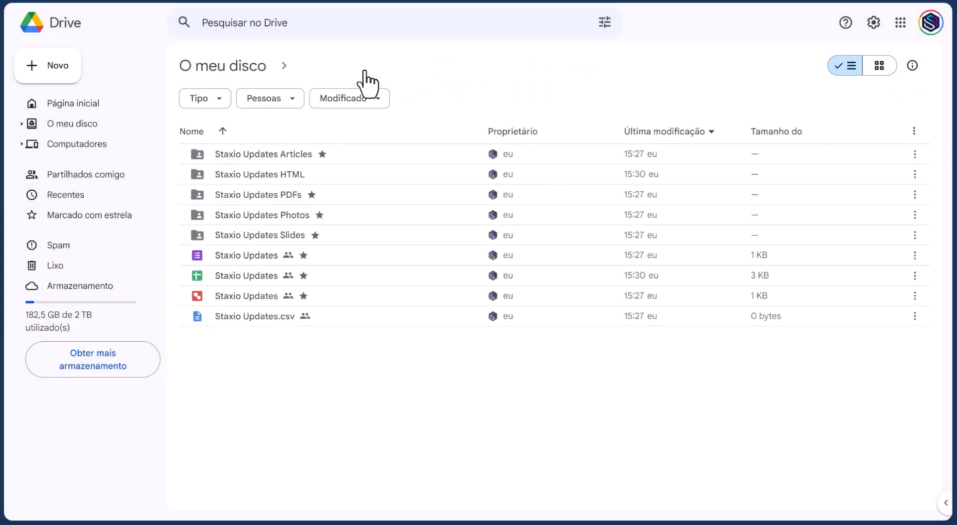
{"action": "double_click", "coordinate": [298, 157]}
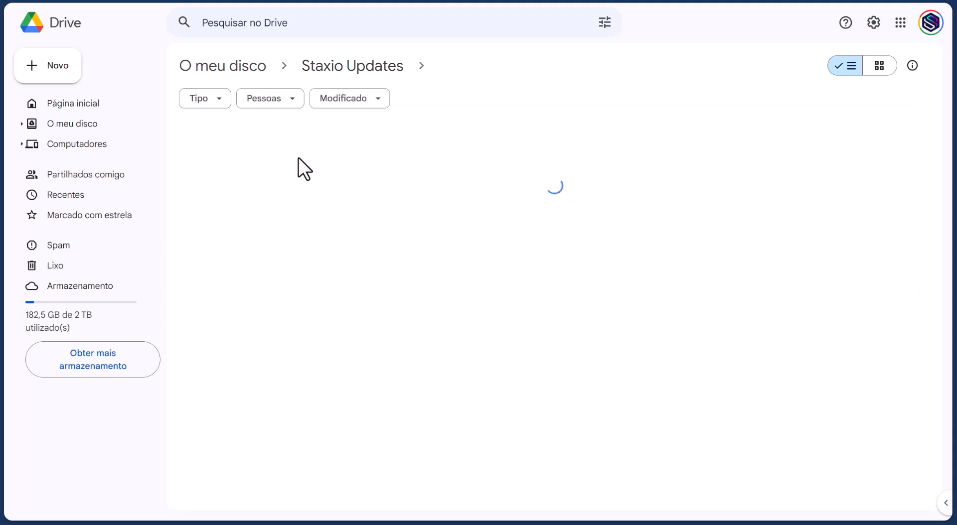
{"action": "left_click", "coordinate": [257, 162]}
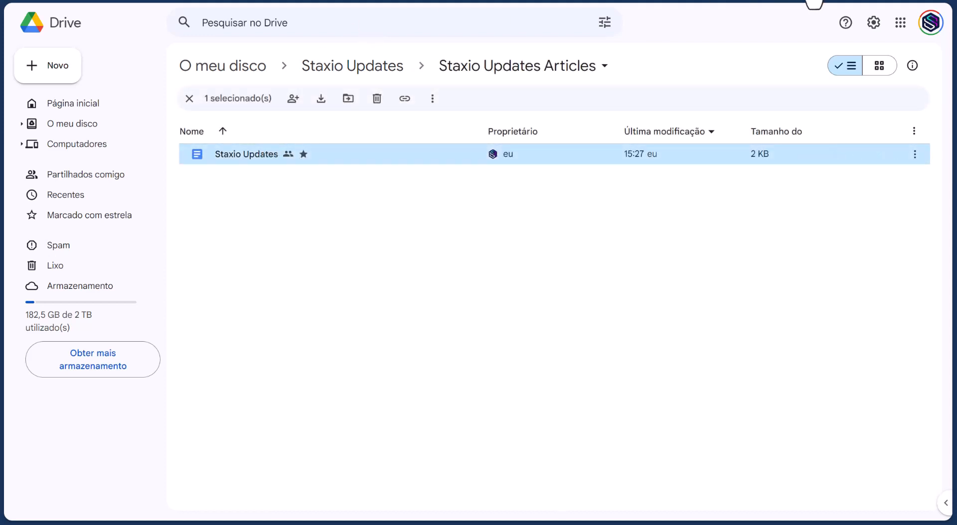
Switch back to CodePen and examine the Documents section with the embedded Staxio Updates document in the page preview
{"action": "left_click", "coordinate": [899, 0]}
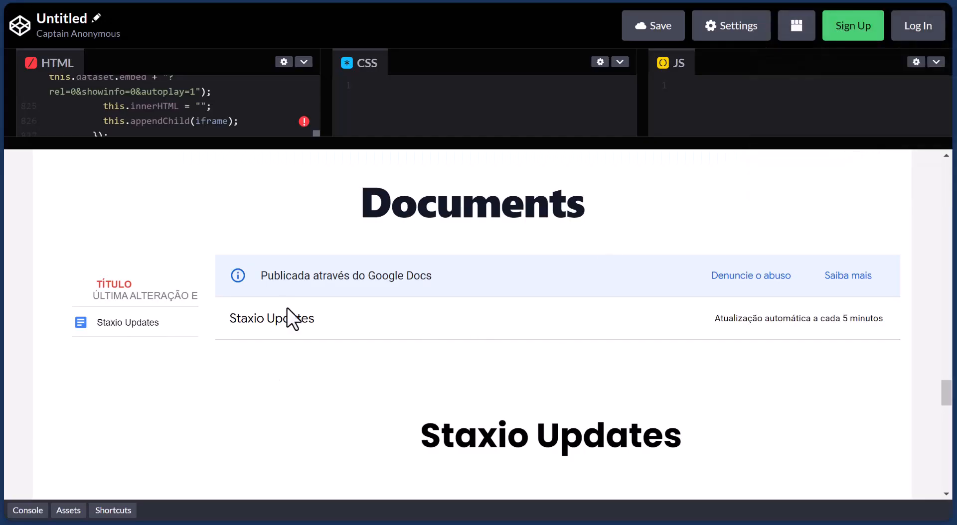
{"action": "scroll", "coordinate": [296, 316], "scroll_direction": "down", "scroll_amount": 2}
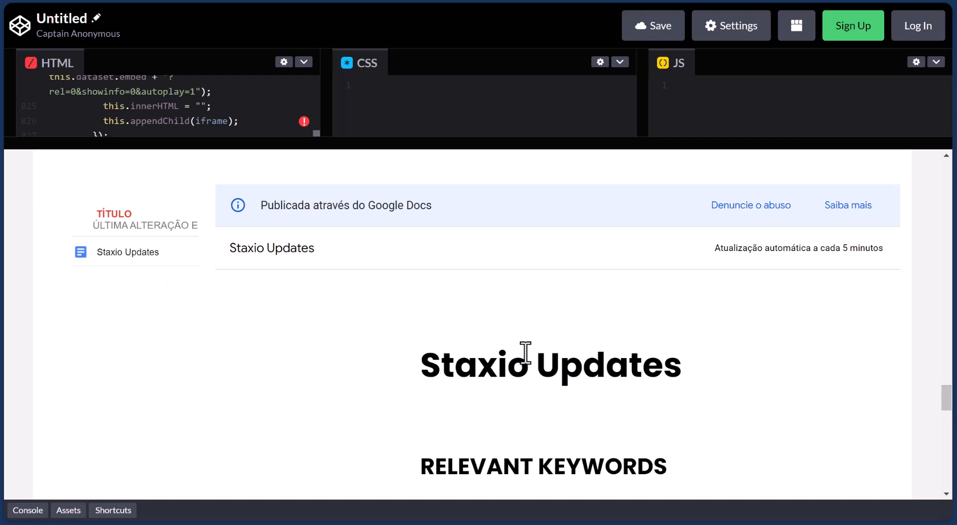
{"action": "scroll", "coordinate": [949, 401], "scroll_direction": "up", "scroll_amount": 2}
{"action": "scroll", "coordinate": [945, 391], "scroll_direction": "up", "scroll_amount": 1}
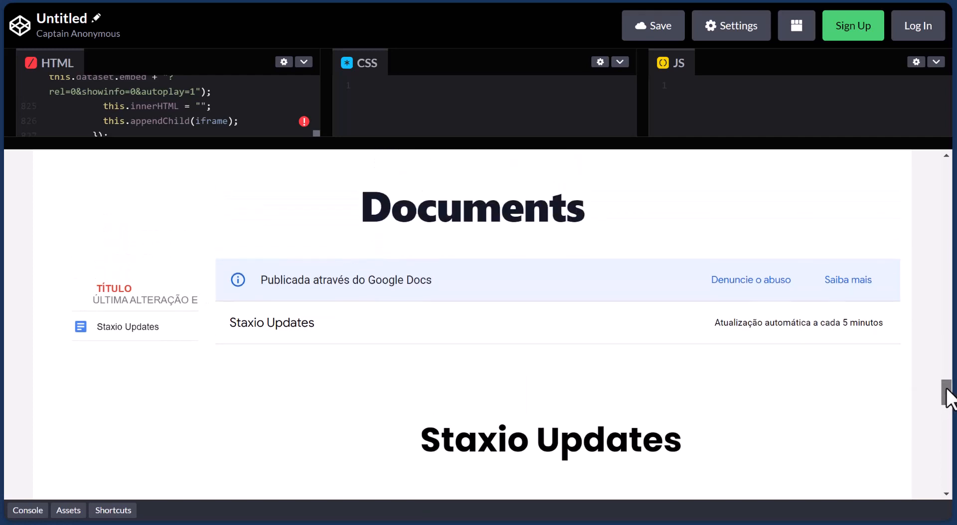
{"action": "double_click", "coordinate": [459, 189]}
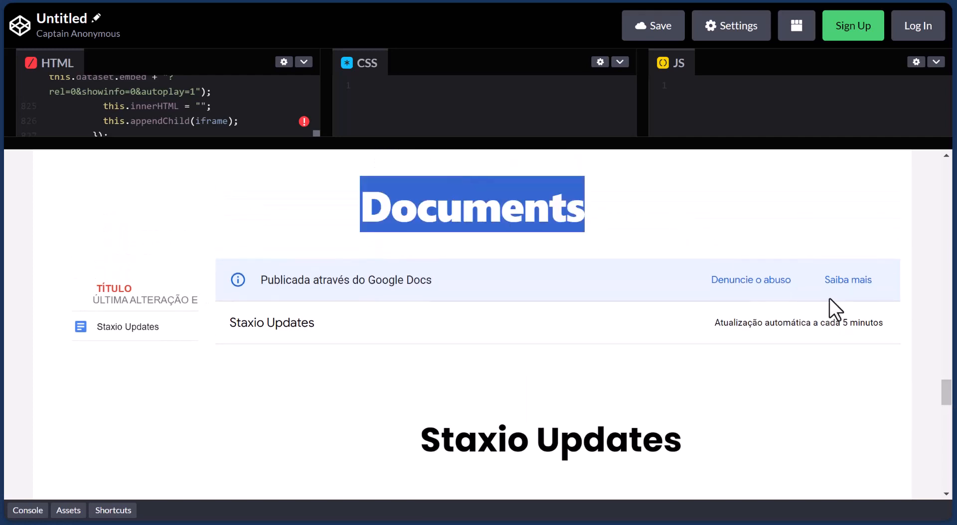
{"action": "left_click", "coordinate": [876, 218]}
View the QR Code Gallery section, return to the beginning of the previewed page, and switch back to Staxio's Planner
{"action": "left_click_drag", "start_coordinate": [947, 396], "coordinate": [941, 440]}
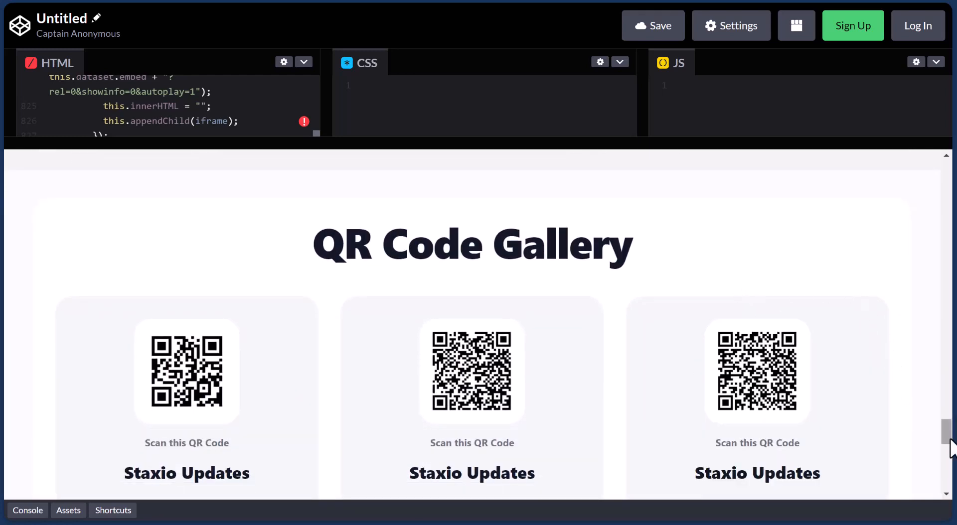
{"action": "left_click_drag", "start_coordinate": [949, 440], "coordinate": [945, 179]}
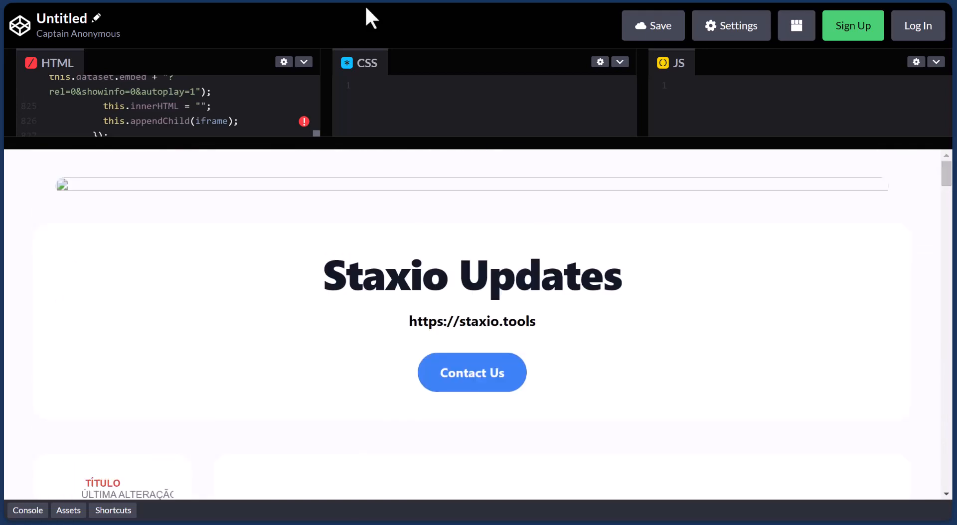
{"action": "left_click", "coordinate": [67, 4]}
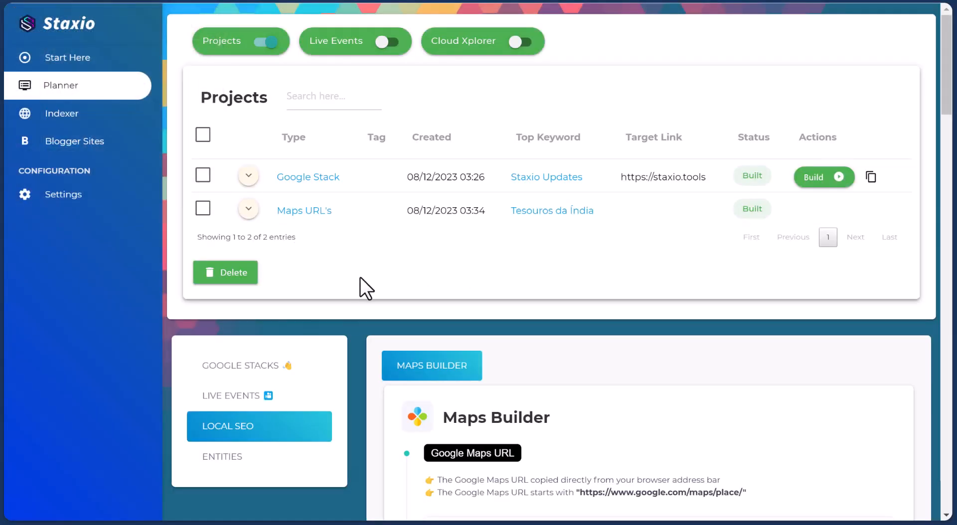